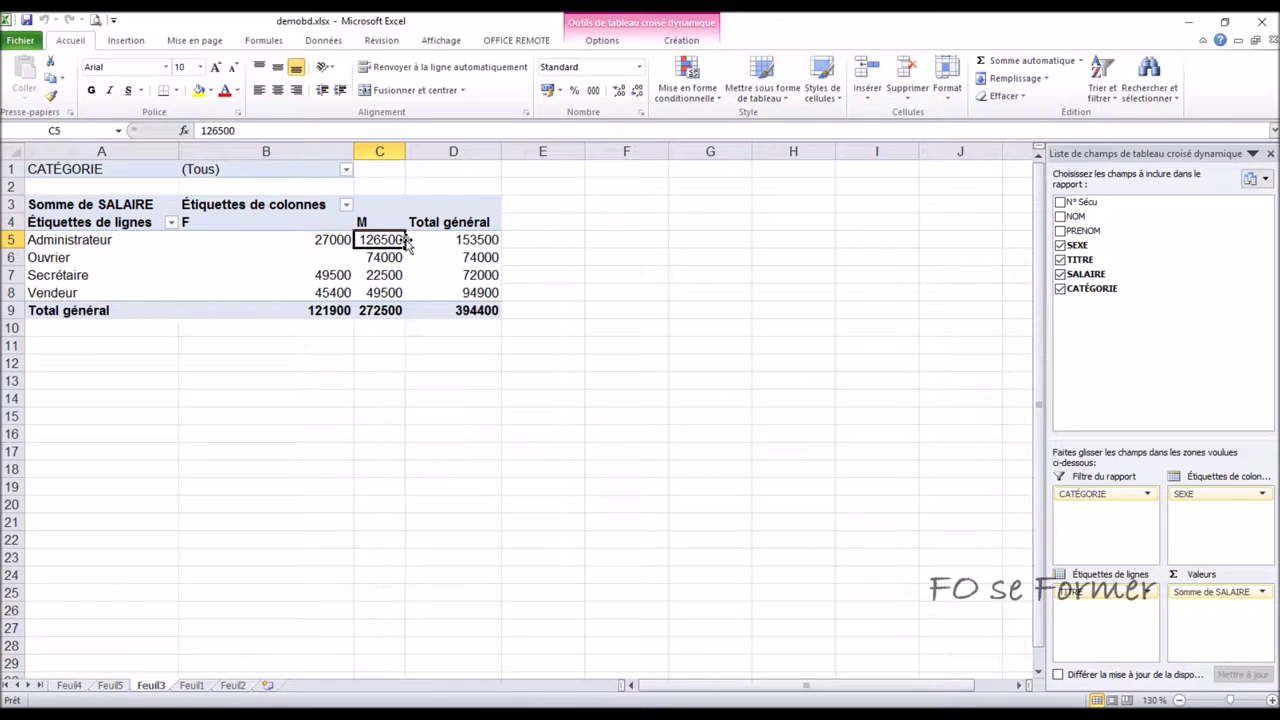
- Look over the employee data on Feuil1 and the extracted records on Feuil4, then return to the pivot
click(193, 685)
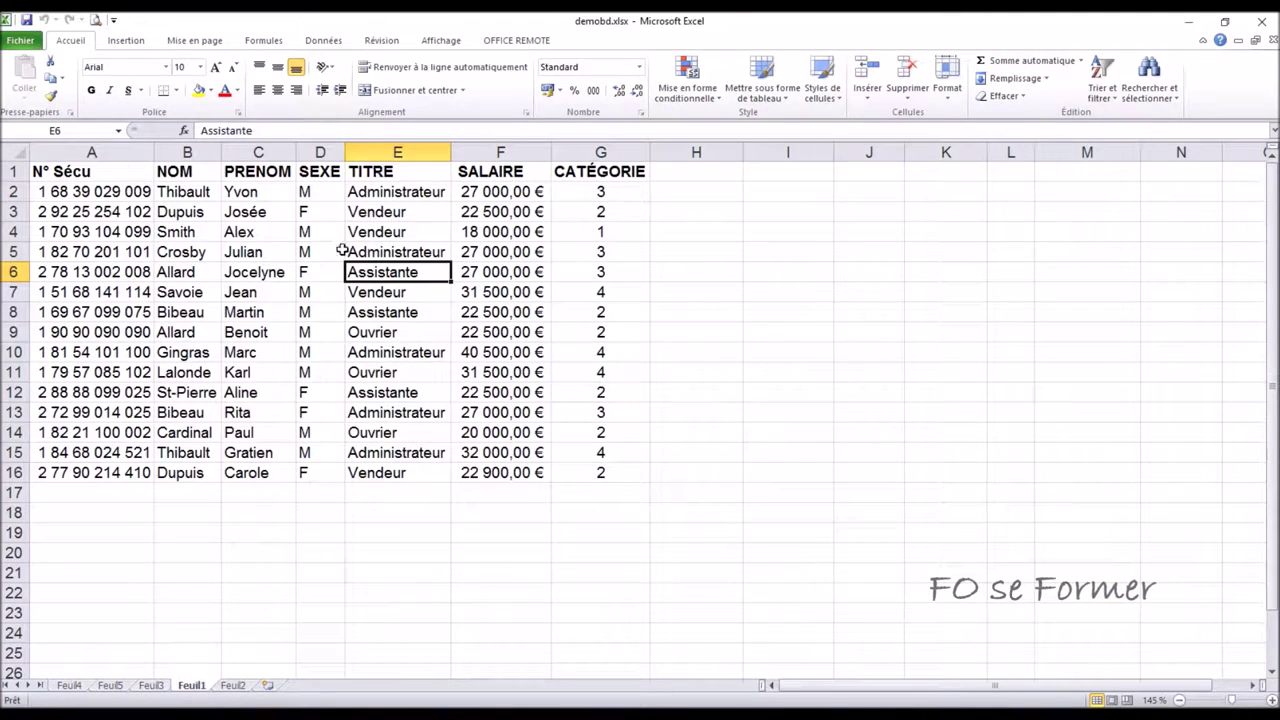
click(152, 685)
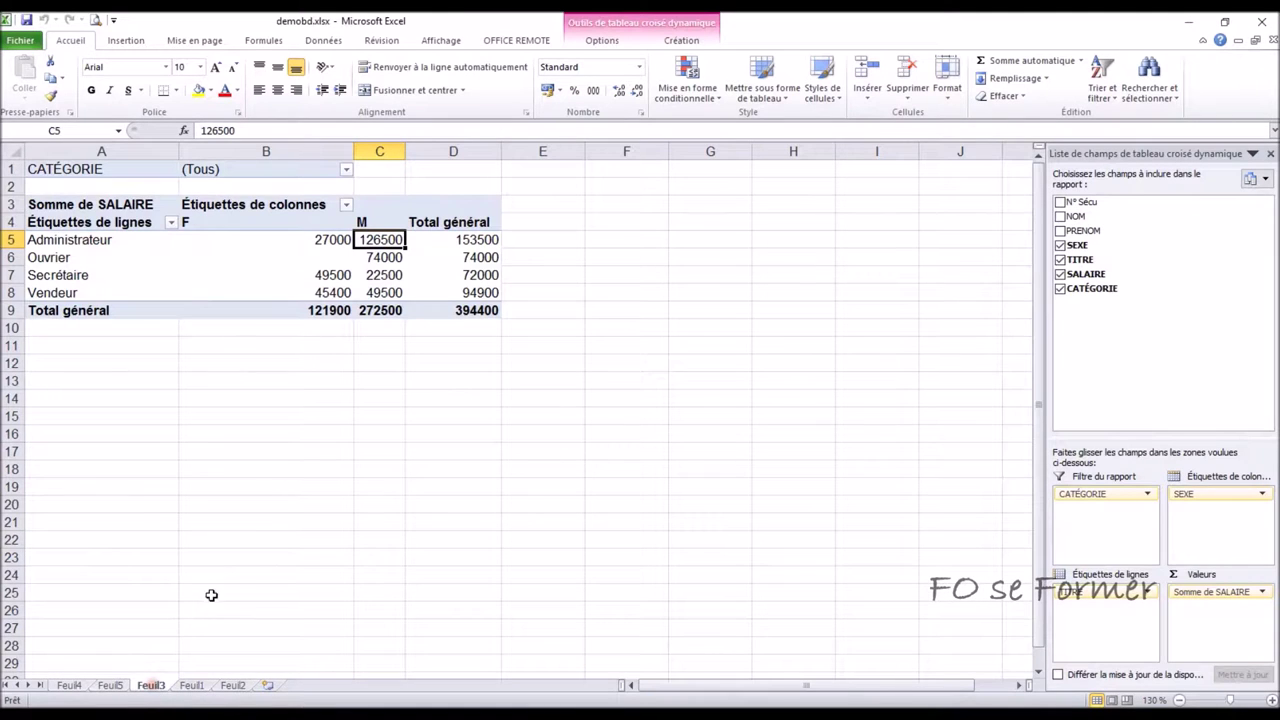
click(69, 686)
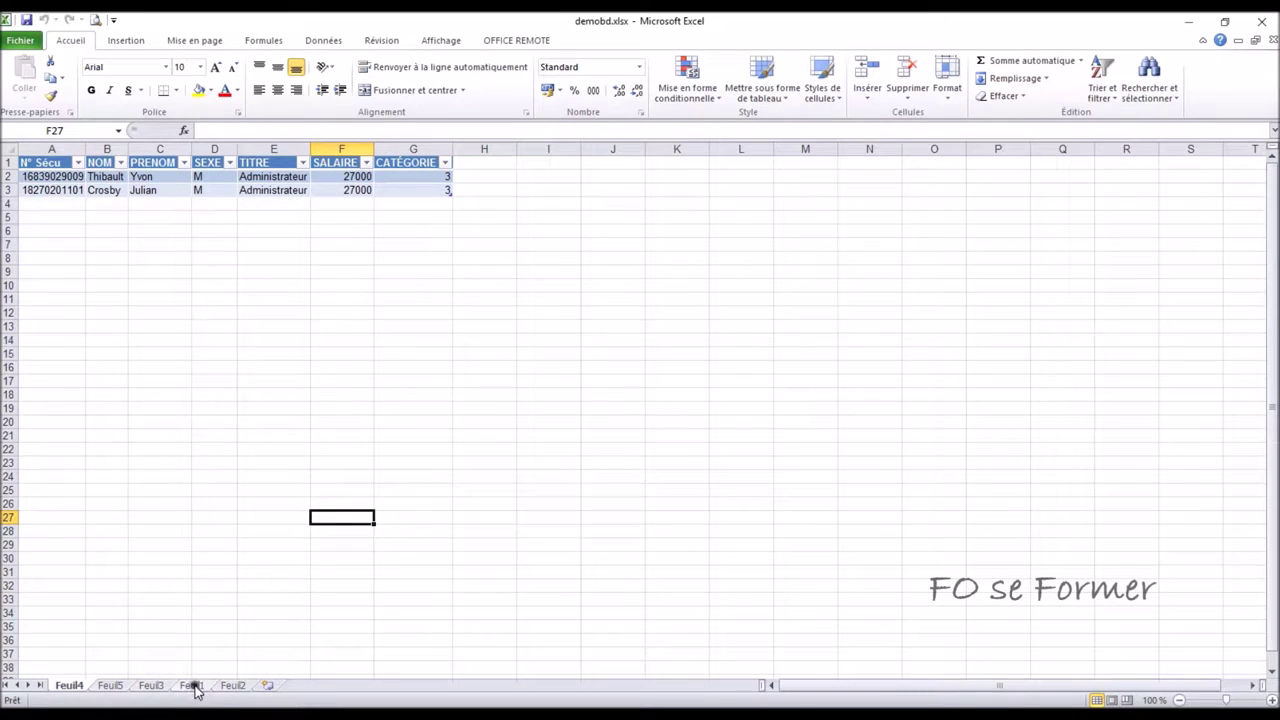
click(158, 686)
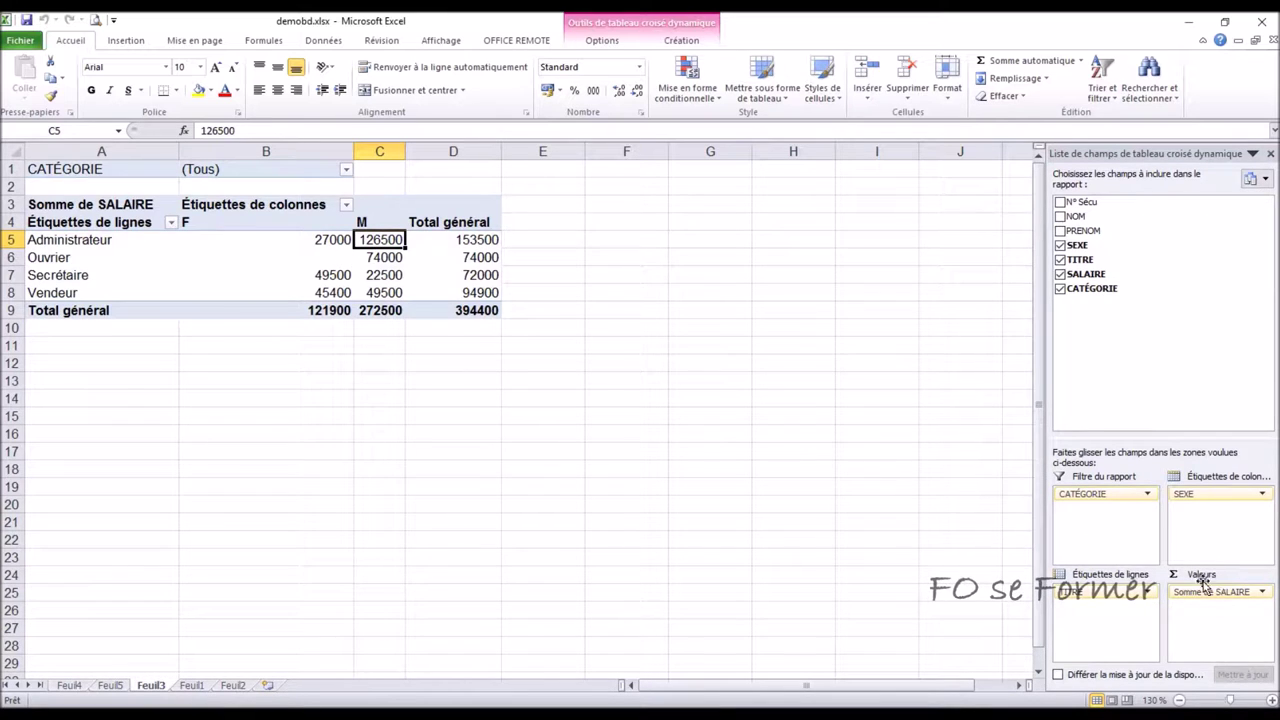
- Change the SALAIRE value summary from Somme to Nombre, making it Nombre de SALAIRE
click(1264, 593)
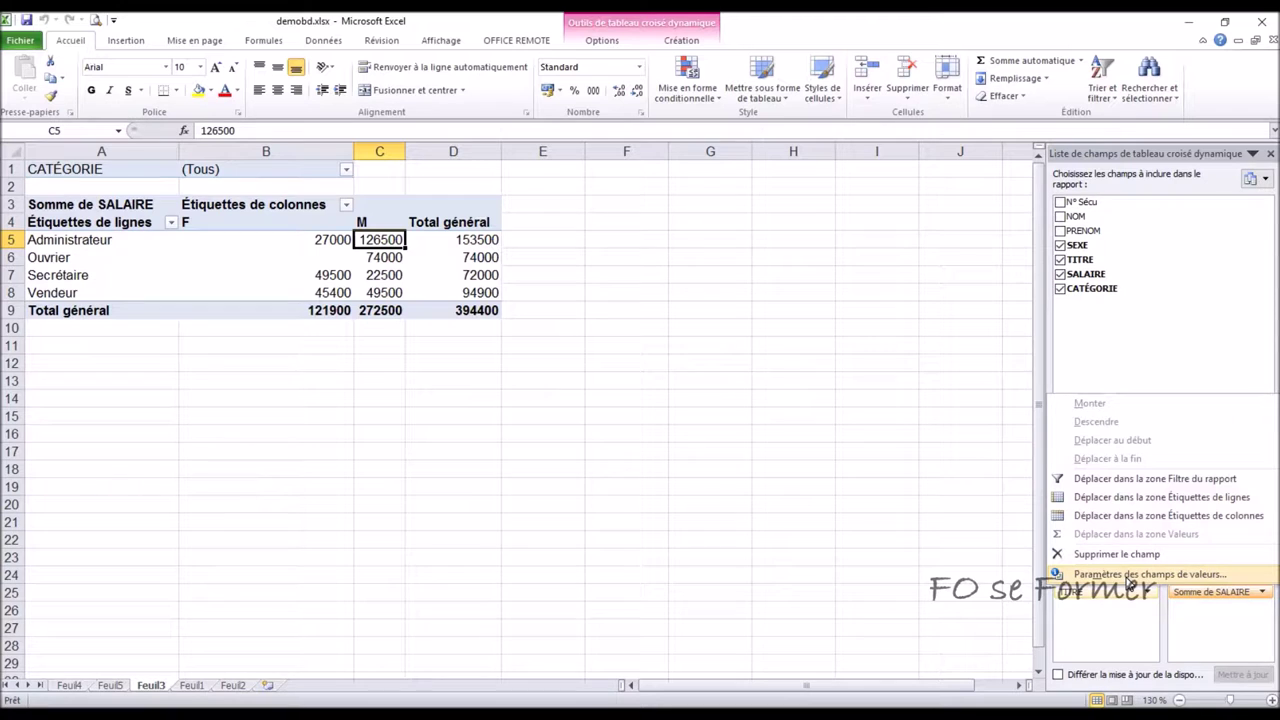
click(1128, 575)
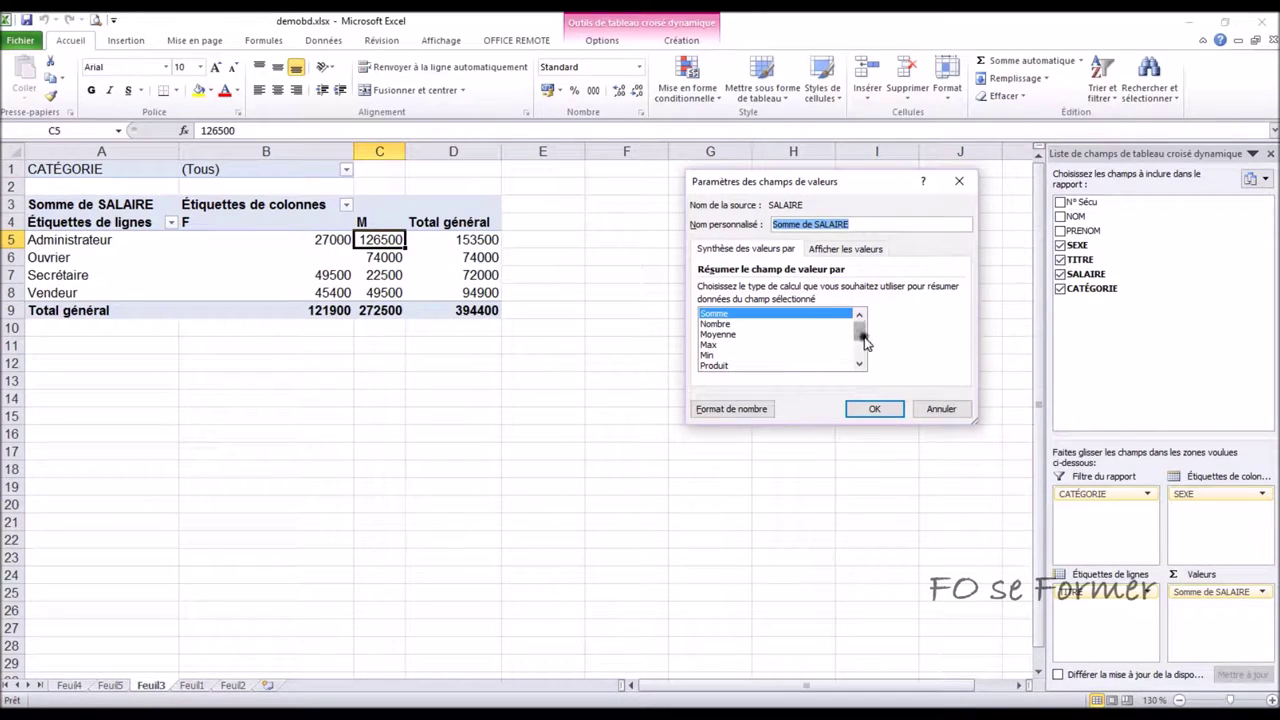
drag(862, 337, 862, 354)
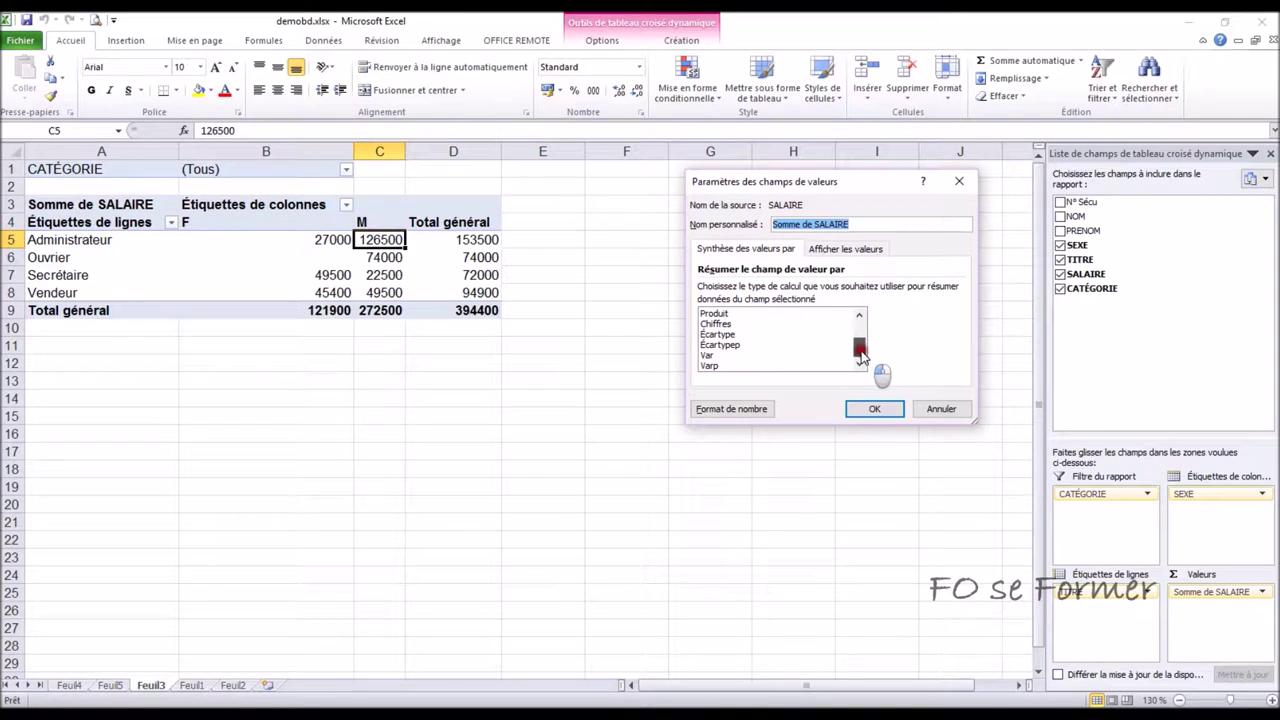
drag(862, 353, 860, 322)
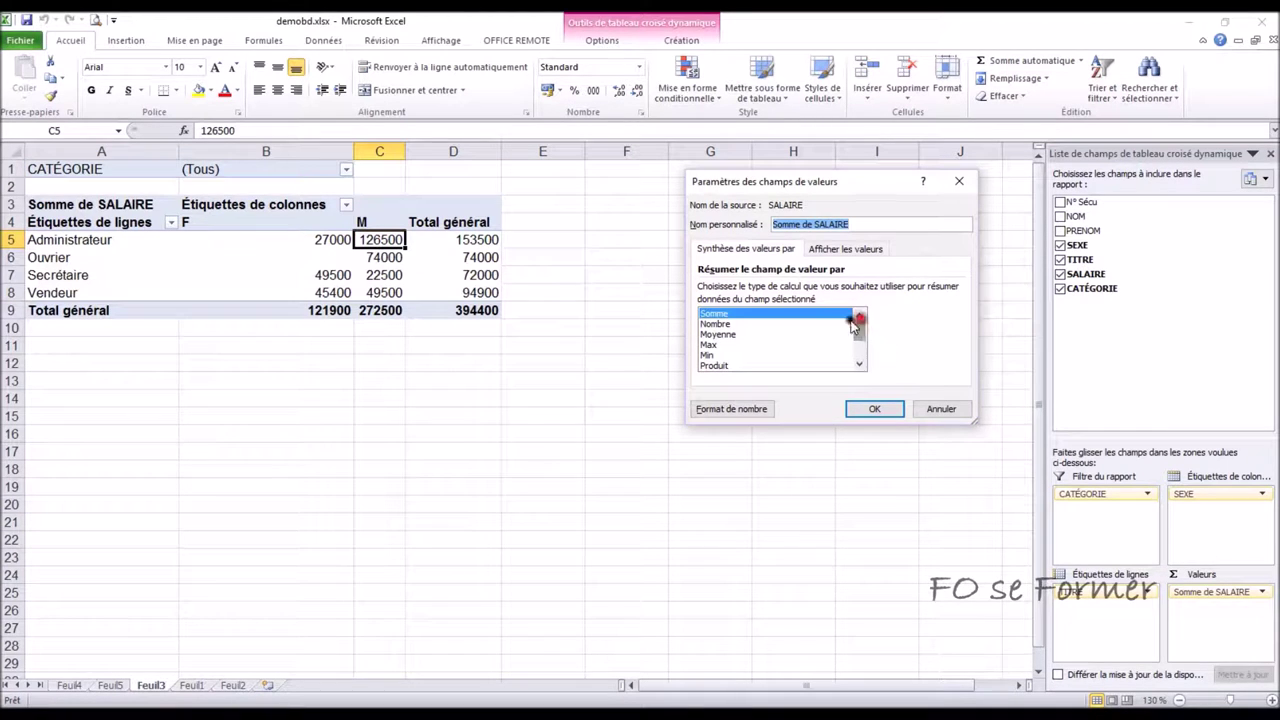
click(715, 324)
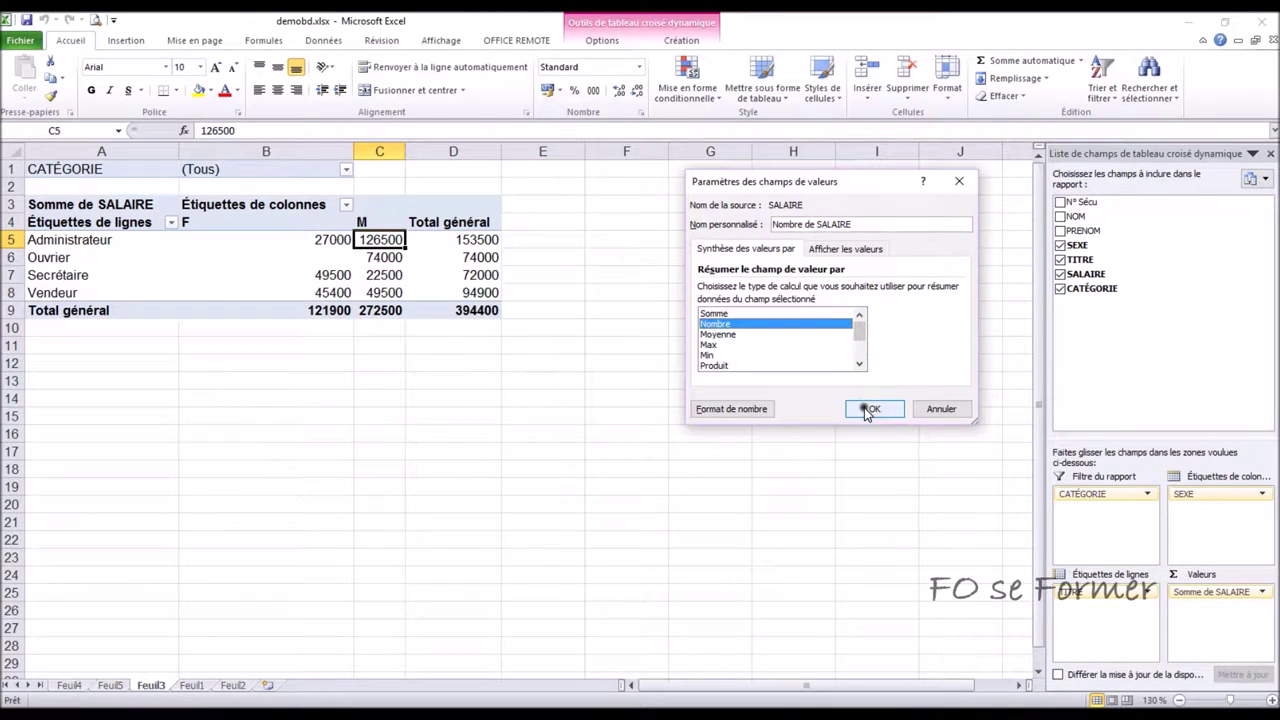
click(868, 410)
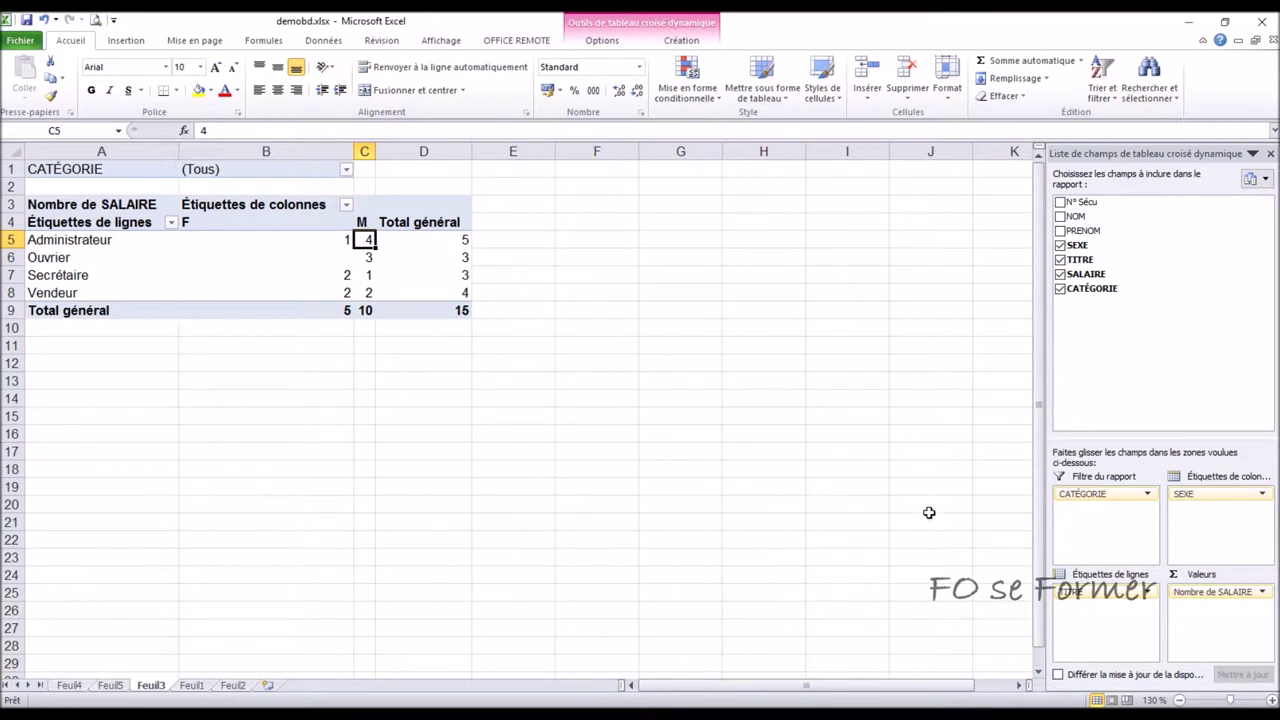
- Switch Nombre de SALAIRE back to Somme, restoring the 394400 grand total
click(1198, 592)
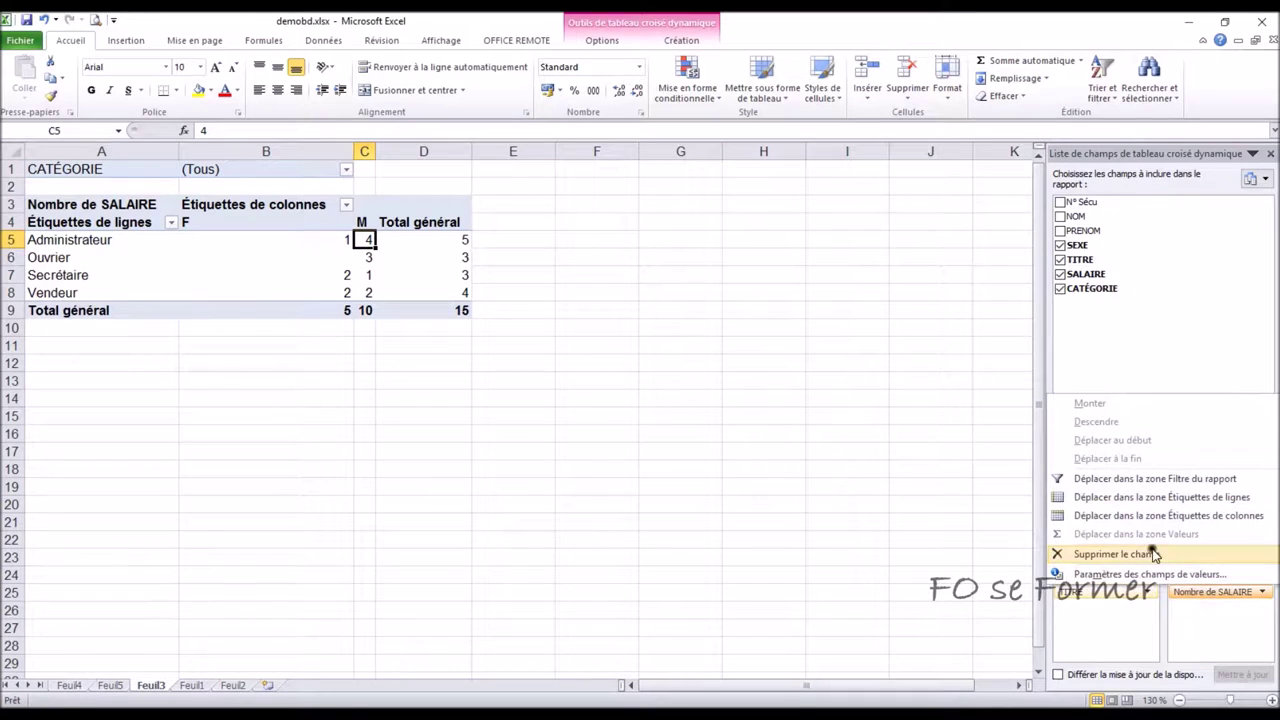
click(1148, 576)
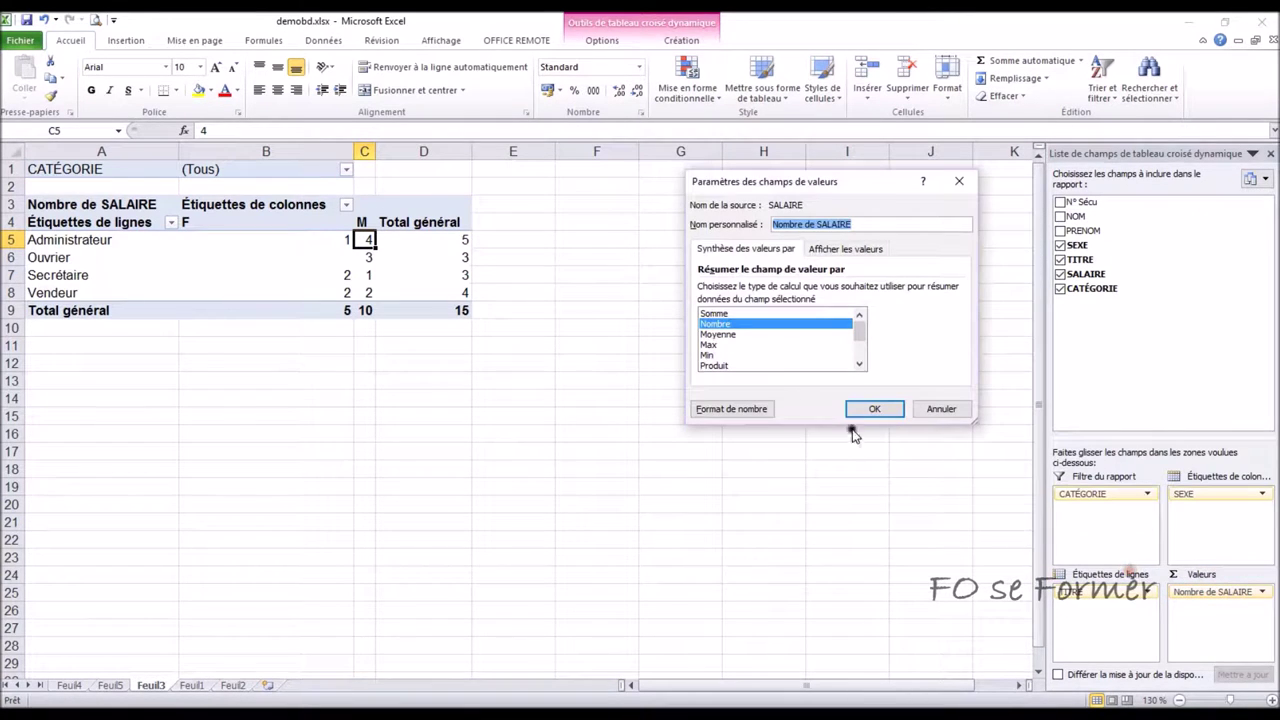
click(740, 314)
click(856, 409)
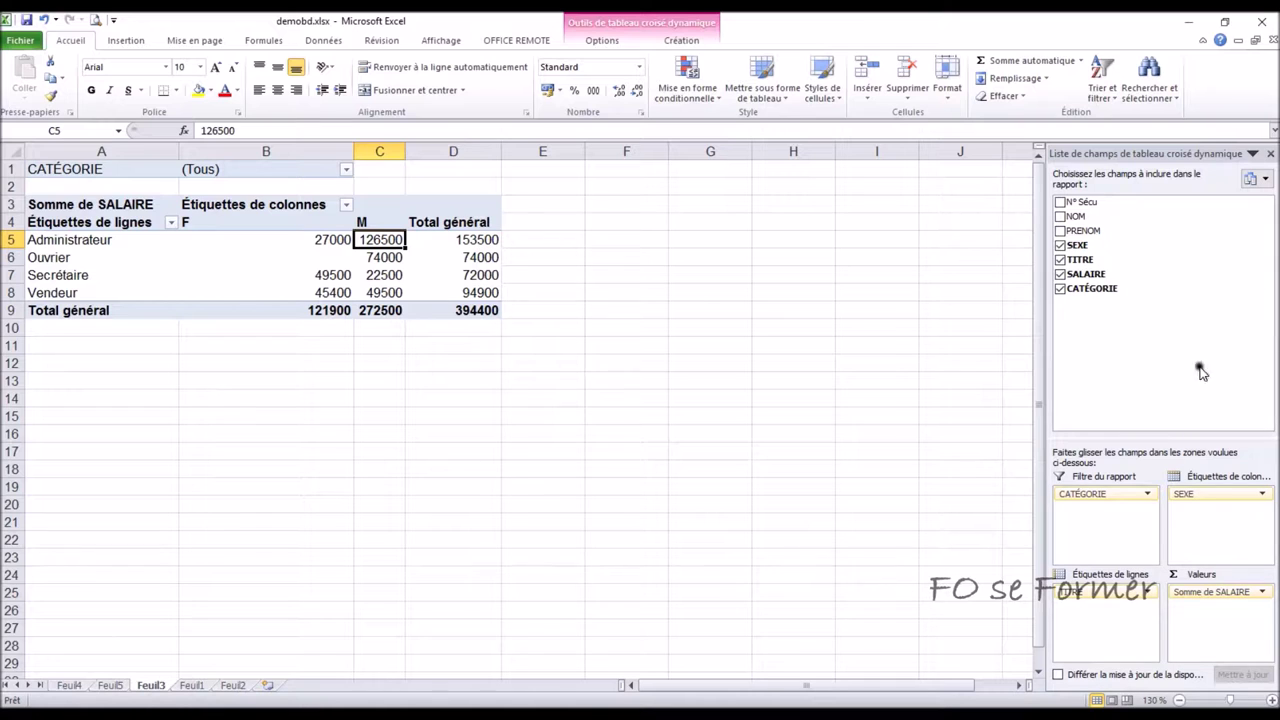
- Add SALAIRE to Valeurs again so a Somme de SALAIRE2 column appears beside each sex
click(1096, 276)
mouse_move(1096, 276)
mouse_down()
mouse_move(1213, 545)
mouse_move(1228, 612)
mouse_up()
click(555, 398)
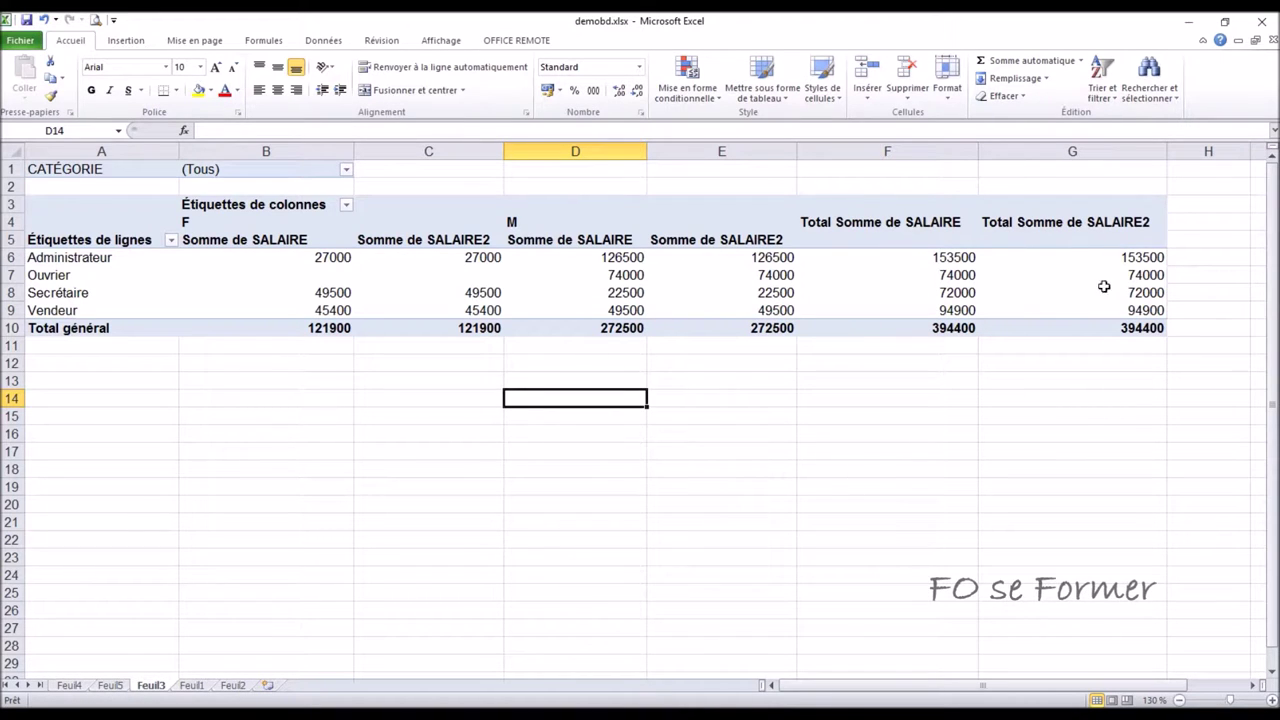
click(487, 298)
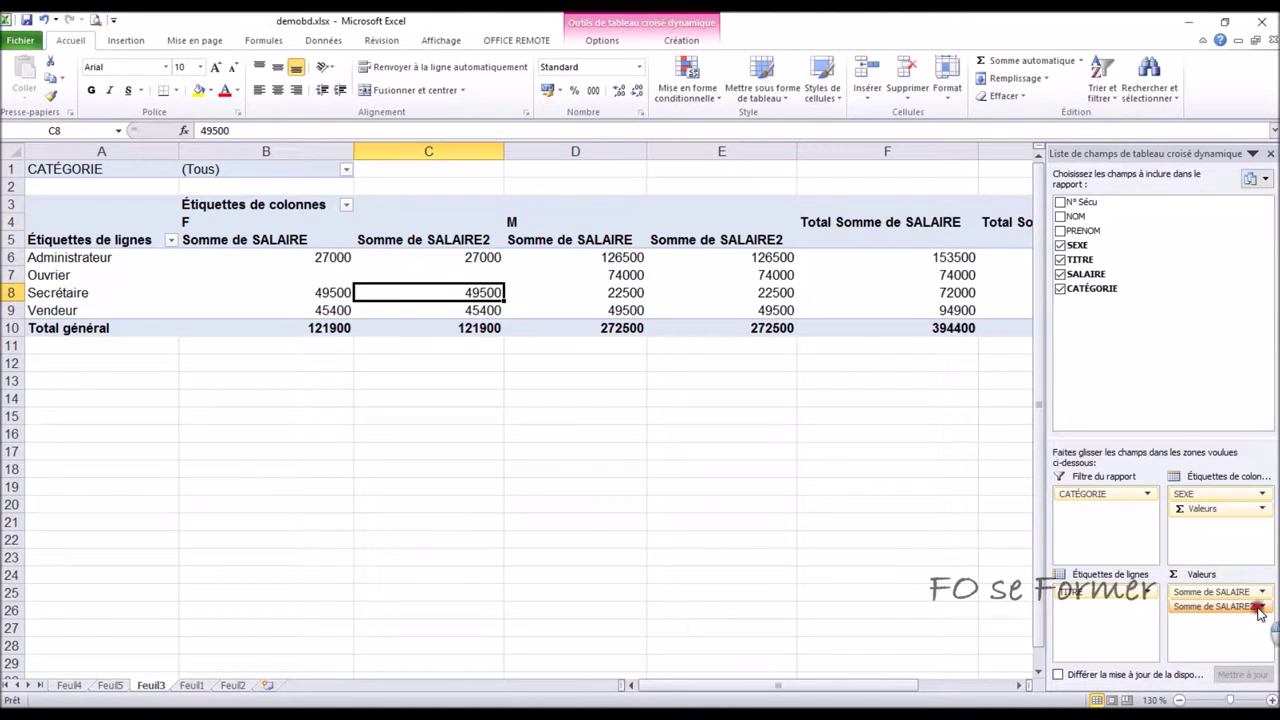
- Change Somme de SALAIRE2 to a Nombre count, totalling 15 beside the 394400 sum
click(1260, 610)
click(1185, 600)
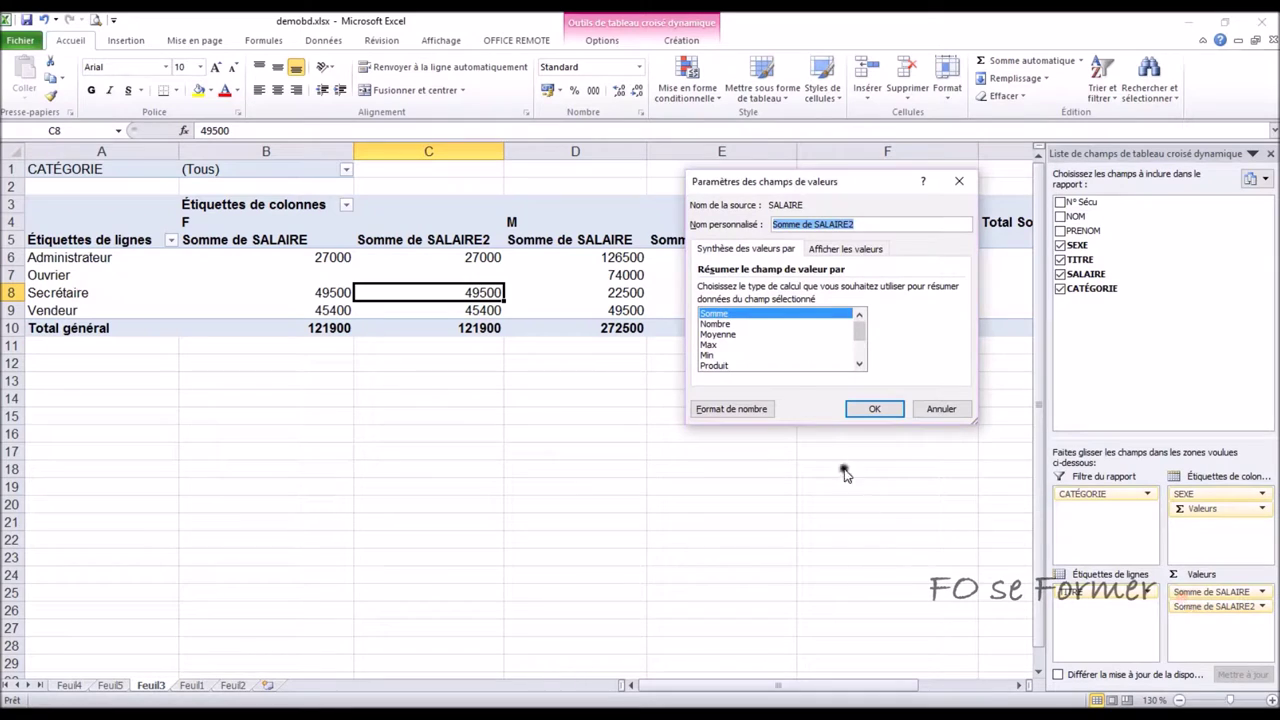
click(716, 324)
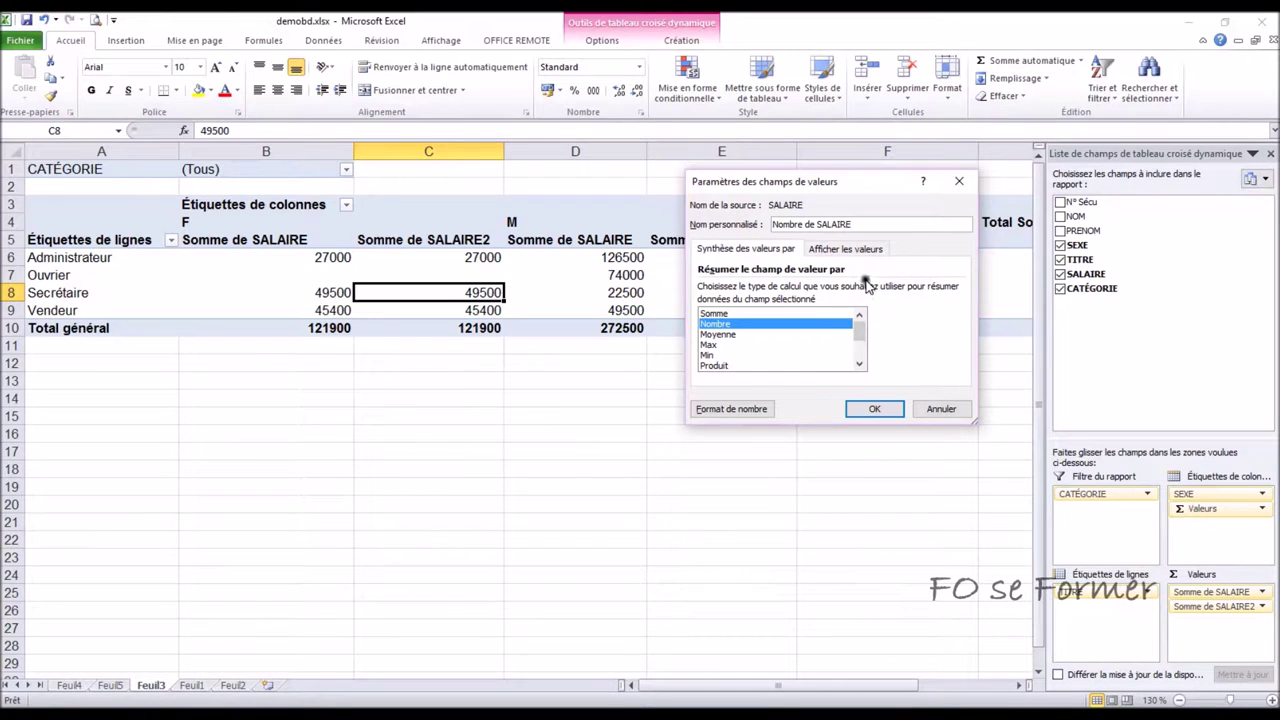
click(874, 410)
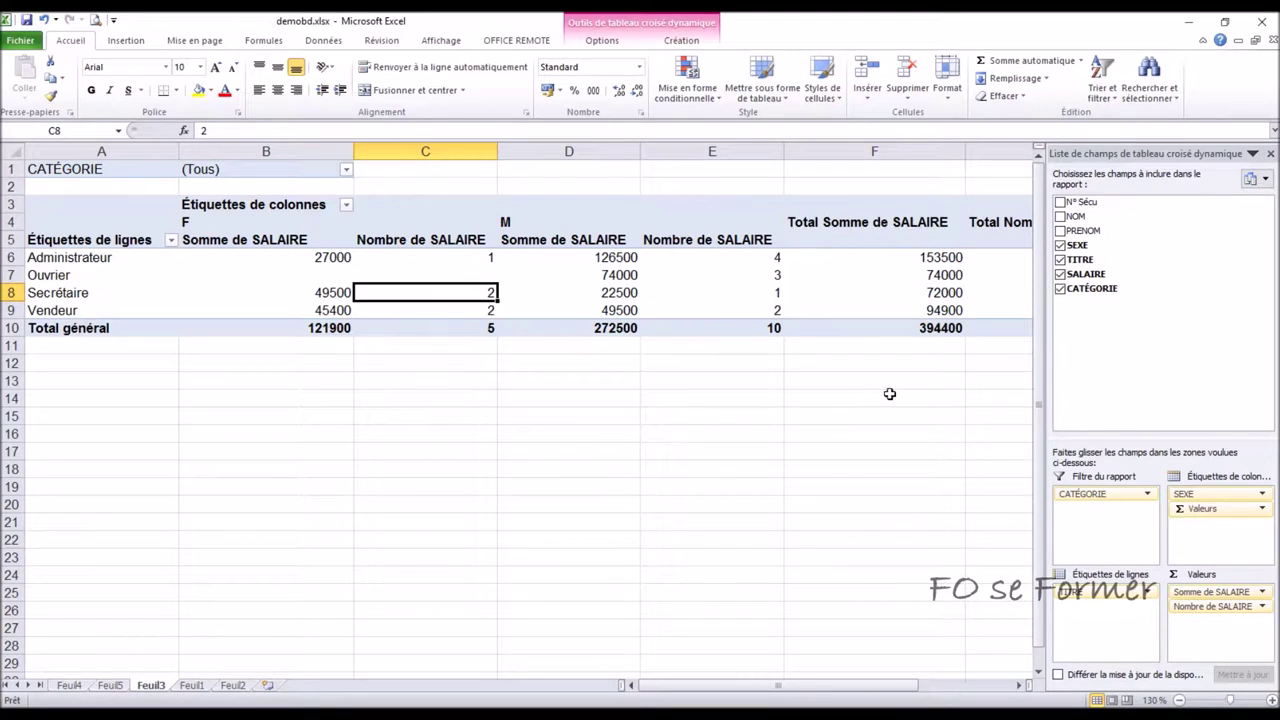
click(322, 291)
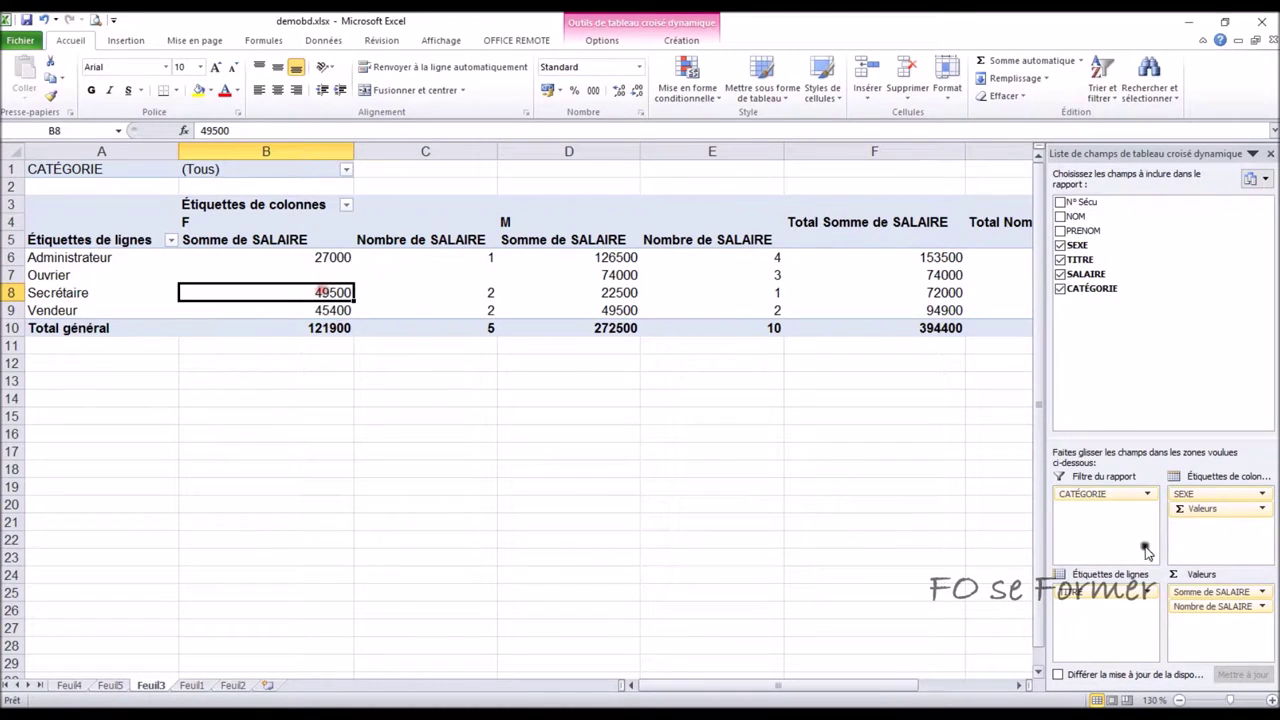
- Format the Somme de SALAIRE values as Monétaire euros with 0 decimals (F 121 900 €, M 272 500 €)
click(1262, 592)
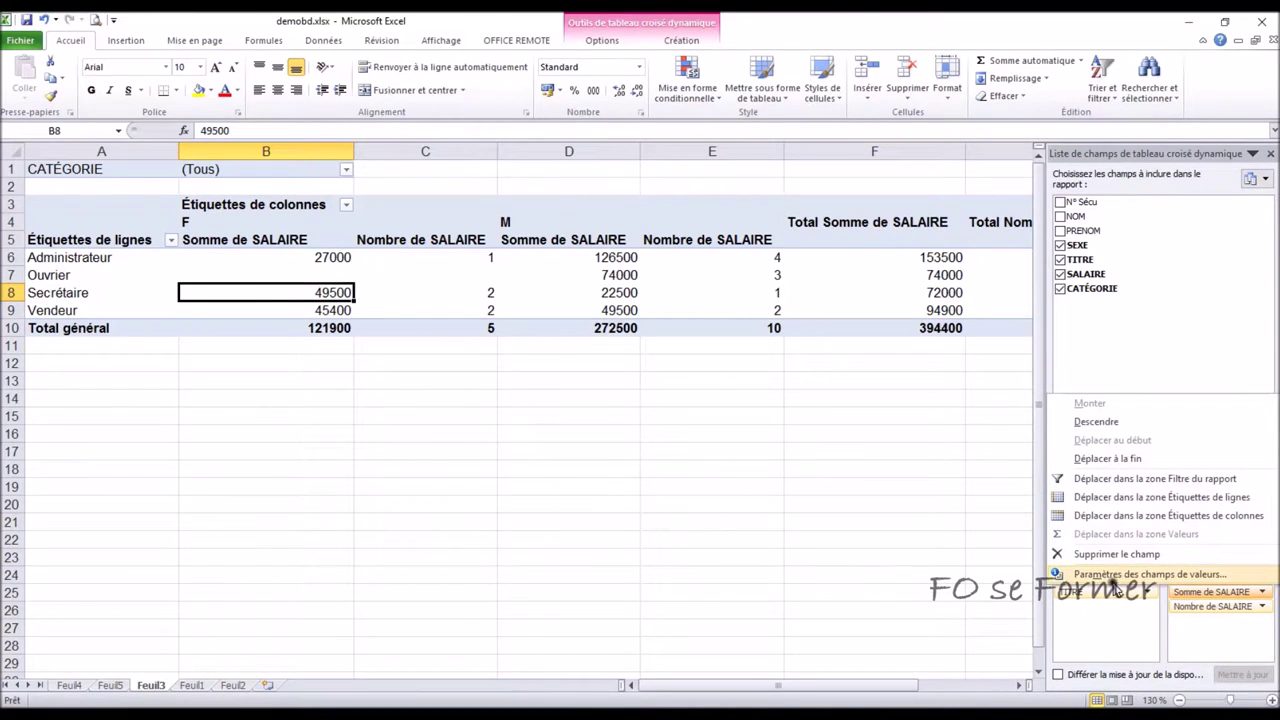
click(1114, 578)
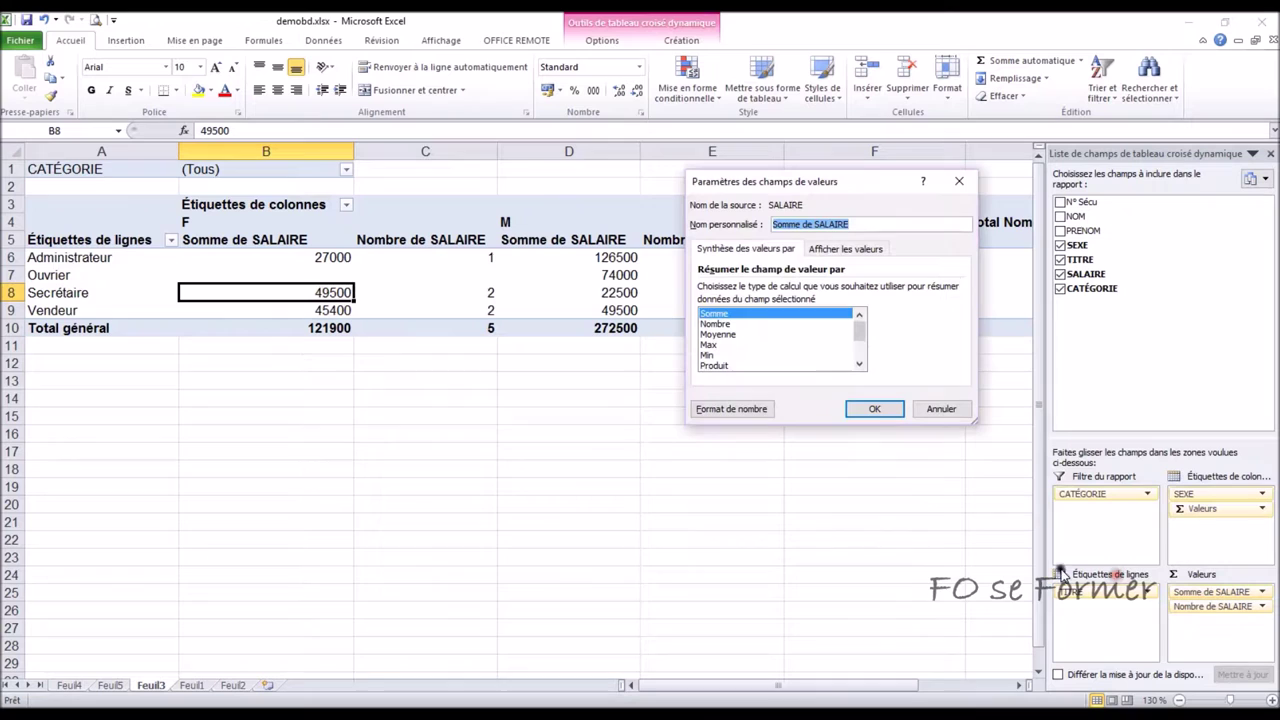
click(714, 417)
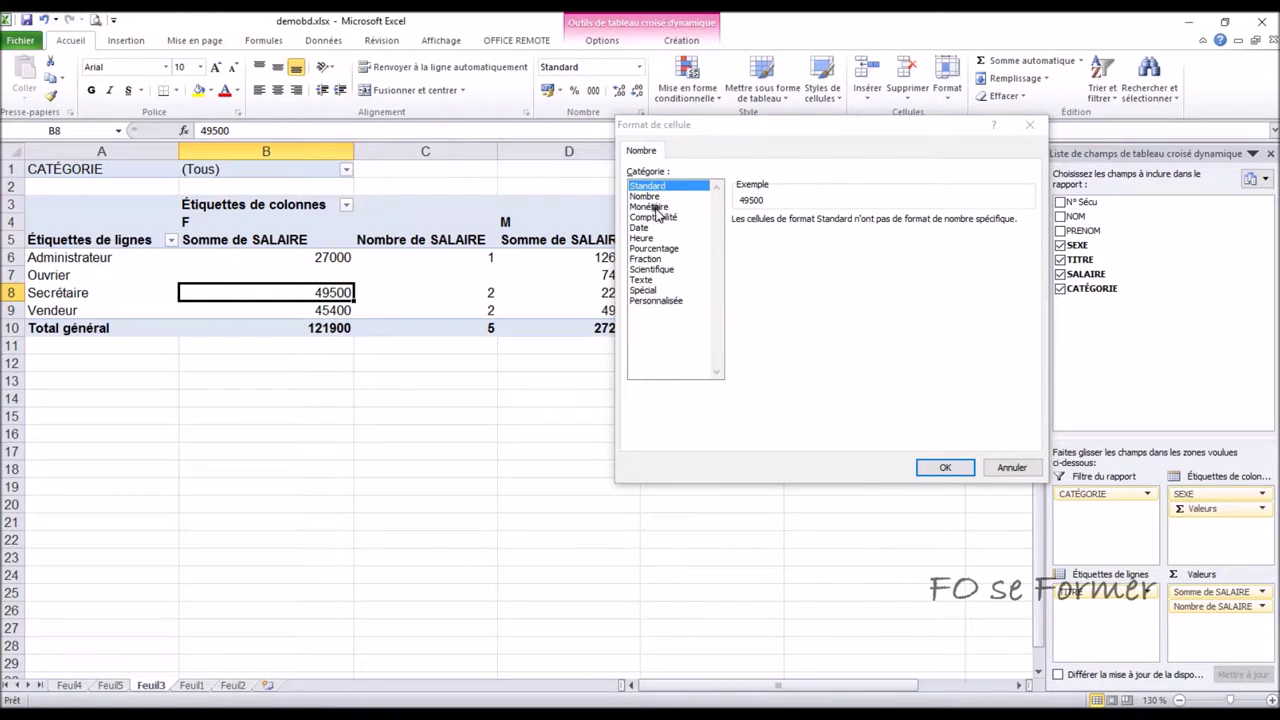
click(652, 207)
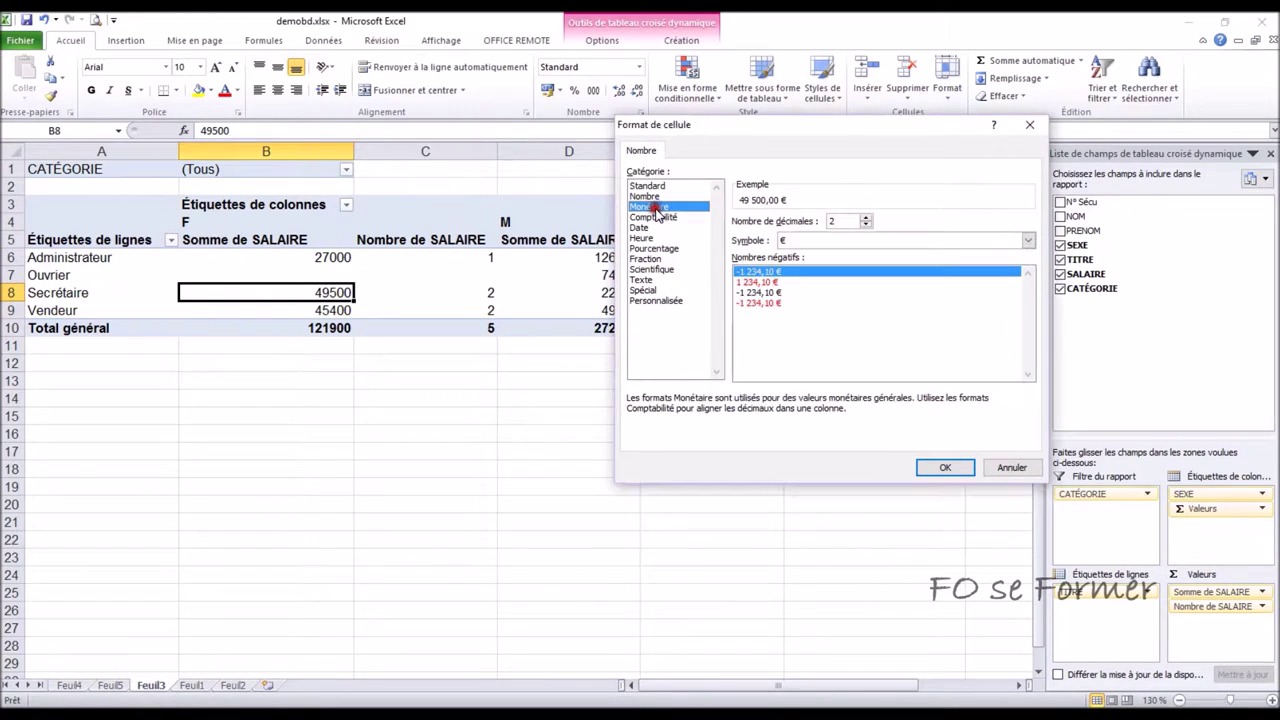
click(866, 225)
click(866, 225)
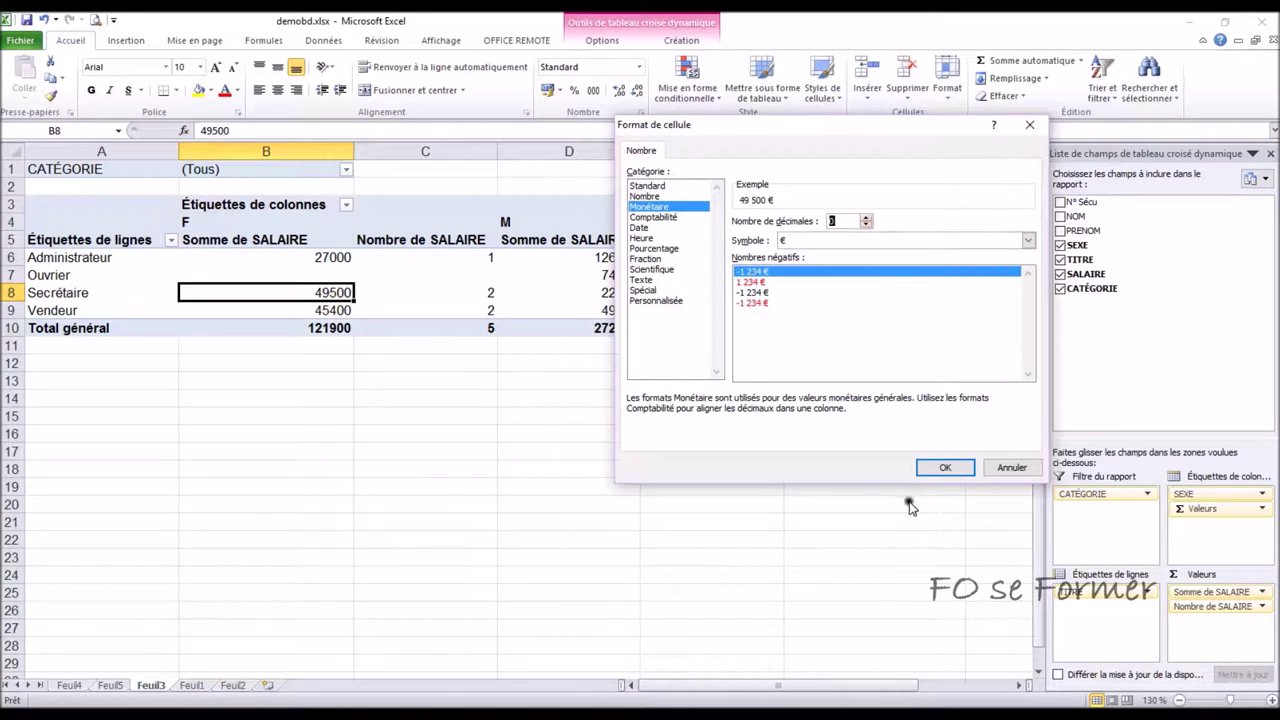
click(948, 468)
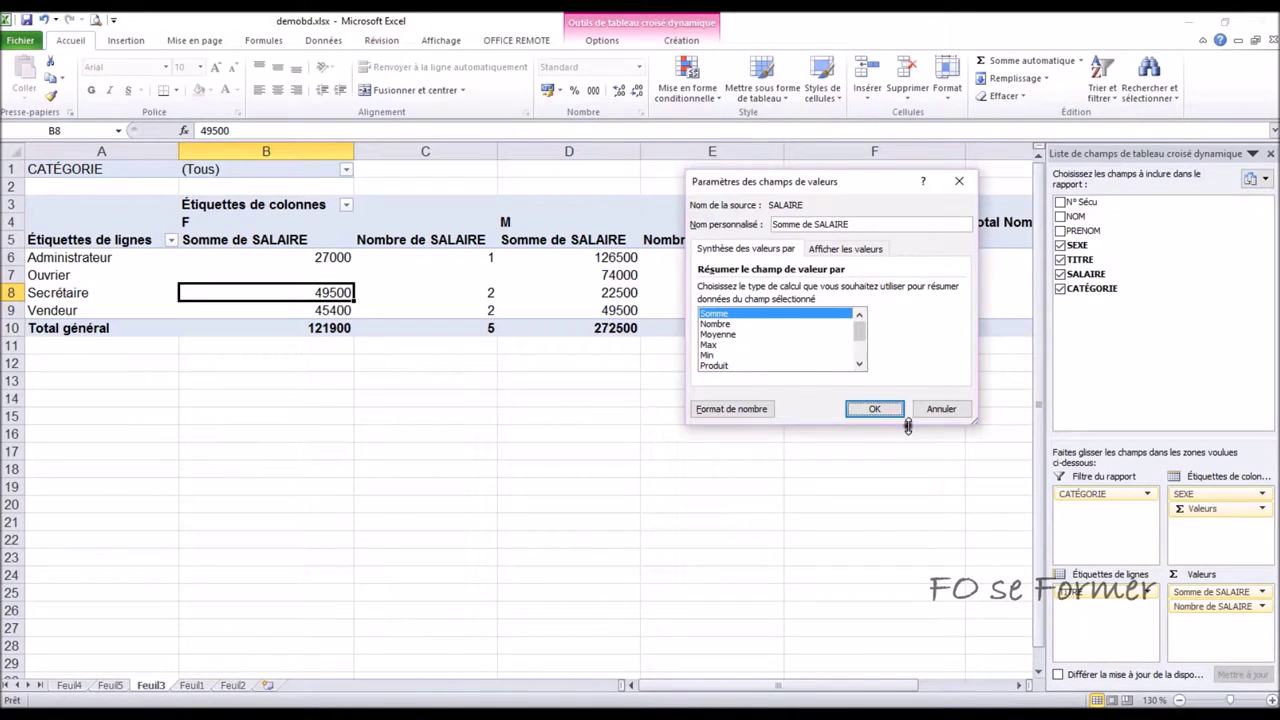
click(876, 407)
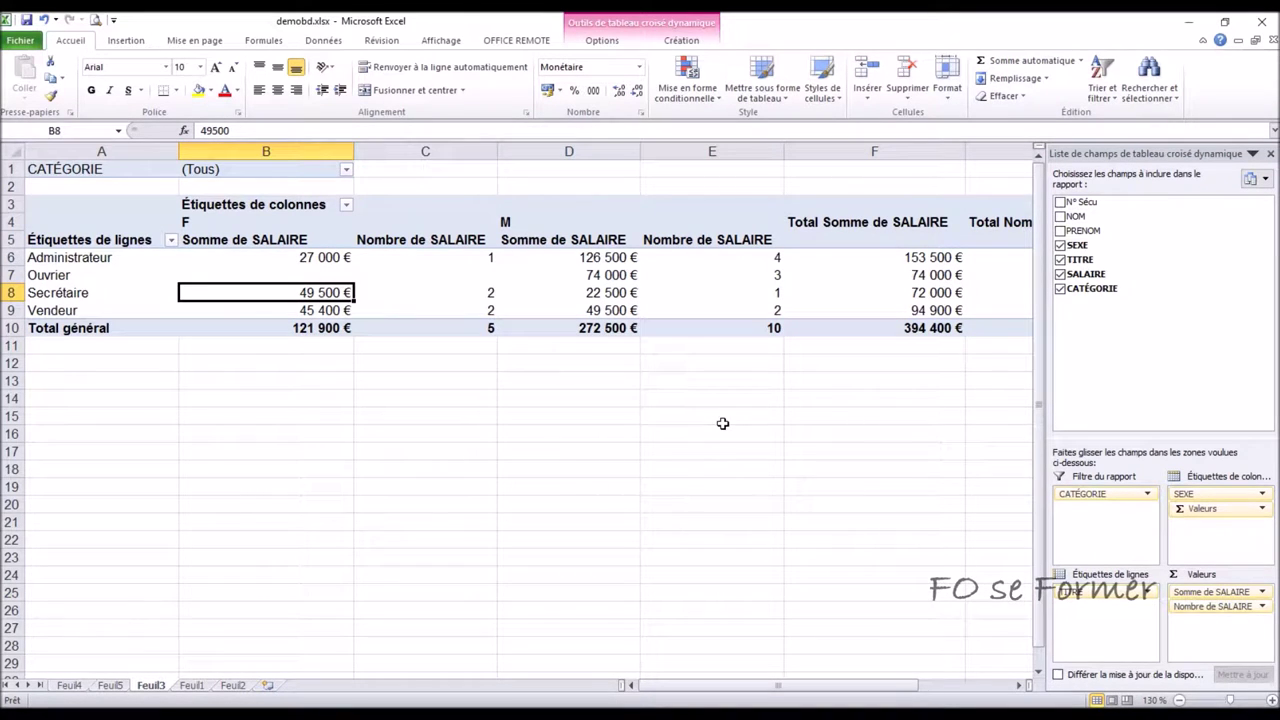
click(720, 414)
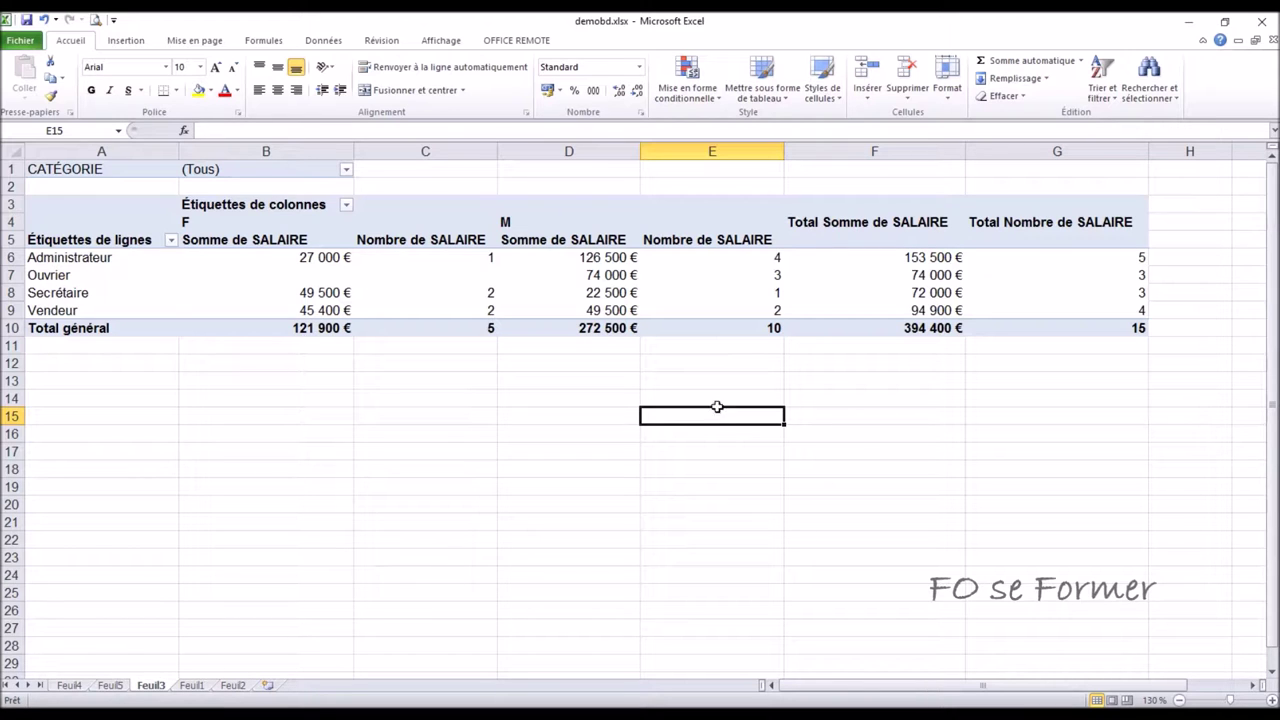
click(448, 261)
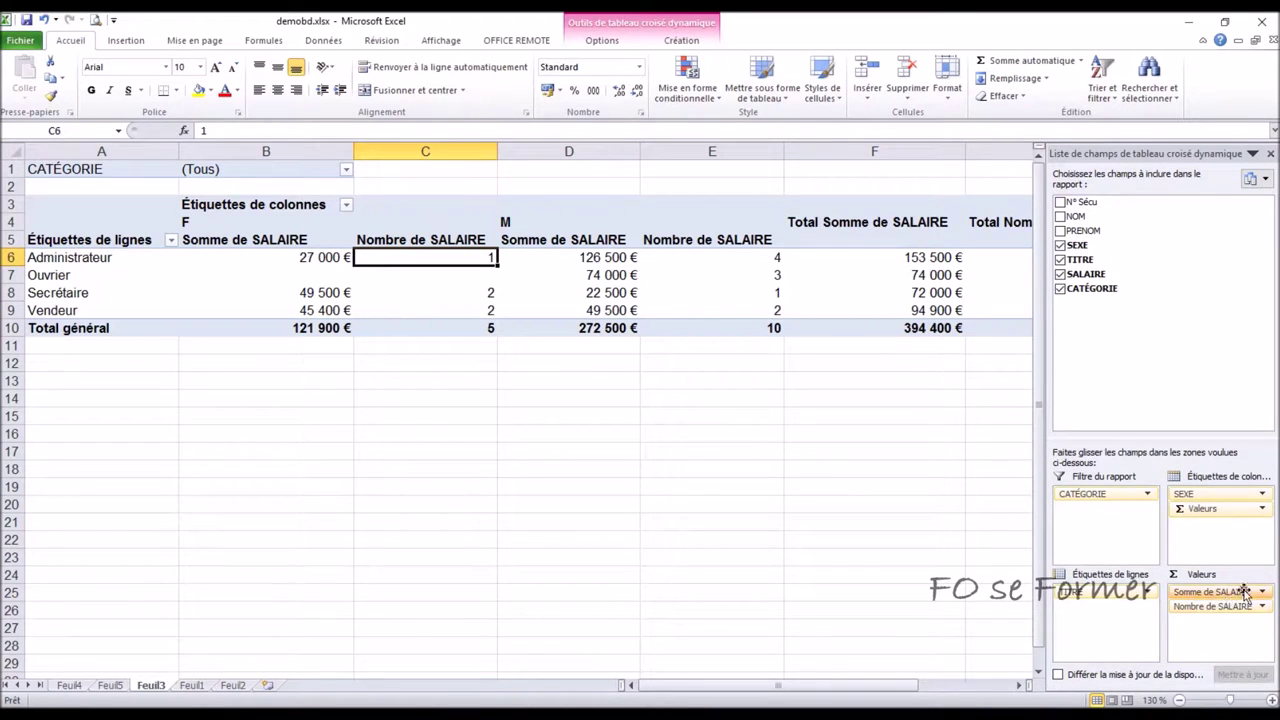
- Show Nombre de SALAIRE as % du total général, giving F 33,33 % and M 66,67 %
click(1259, 612)
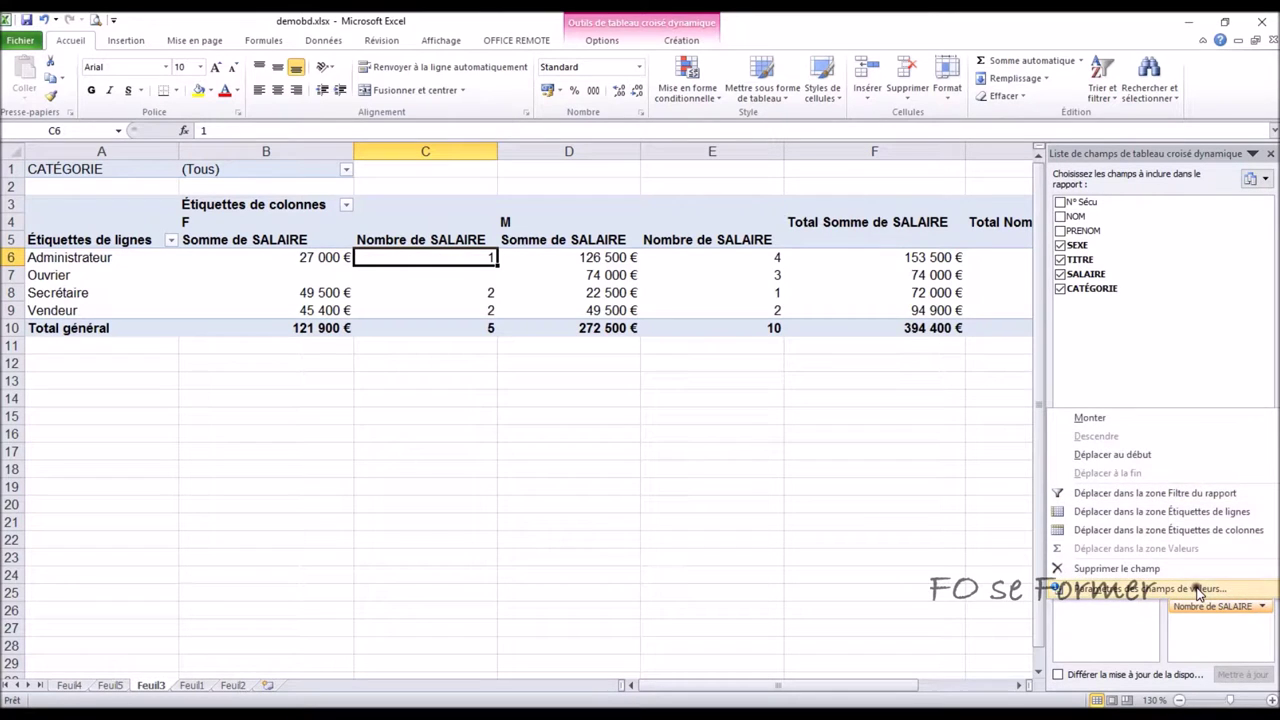
click(1196, 589)
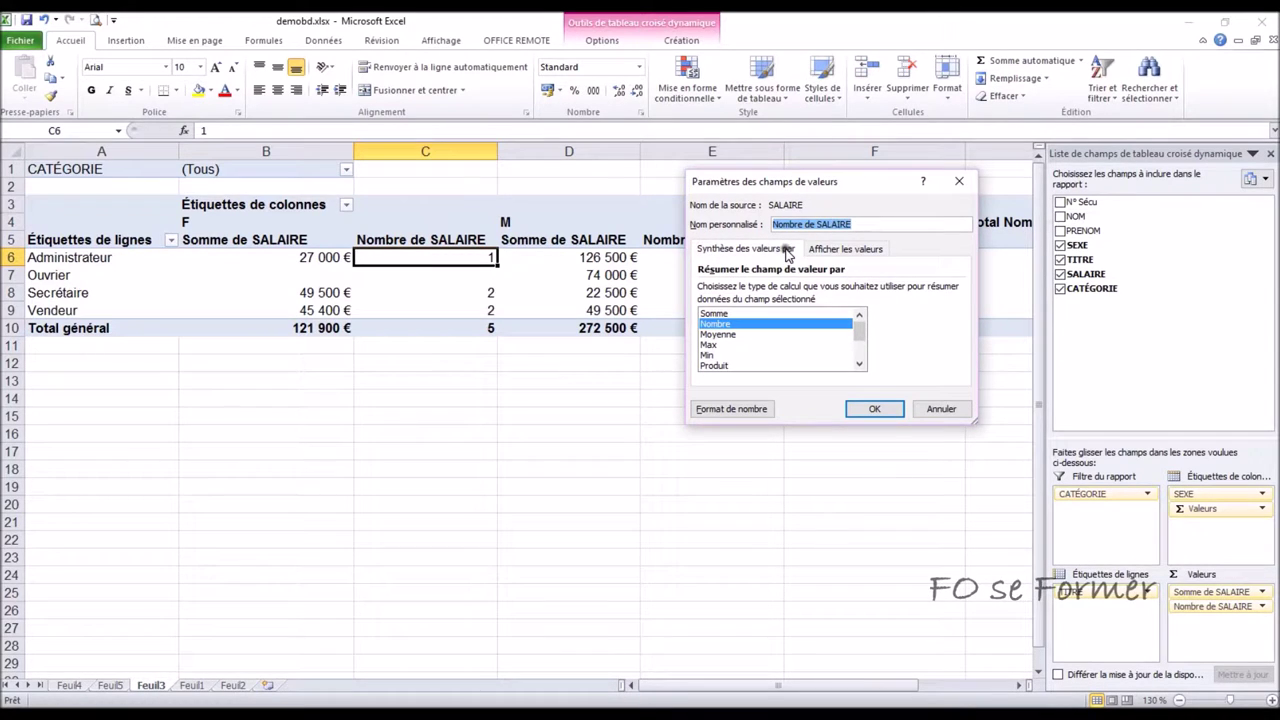
click(828, 250)
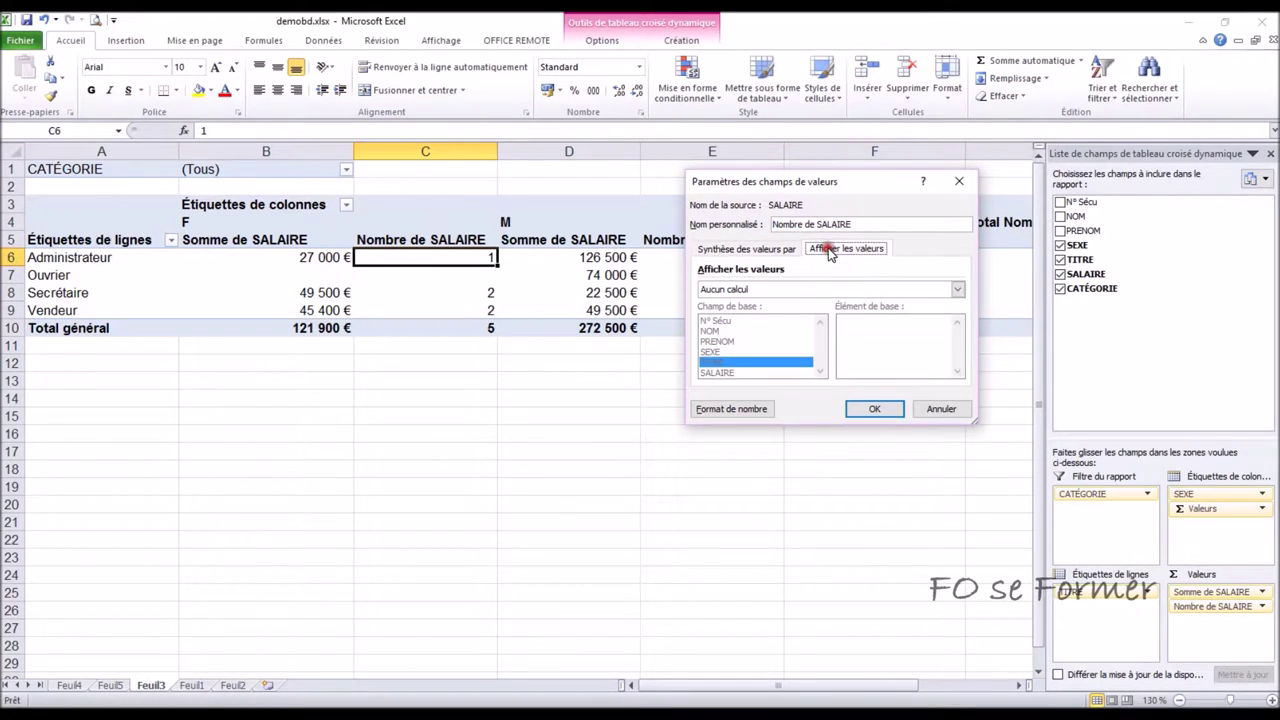
click(766, 290)
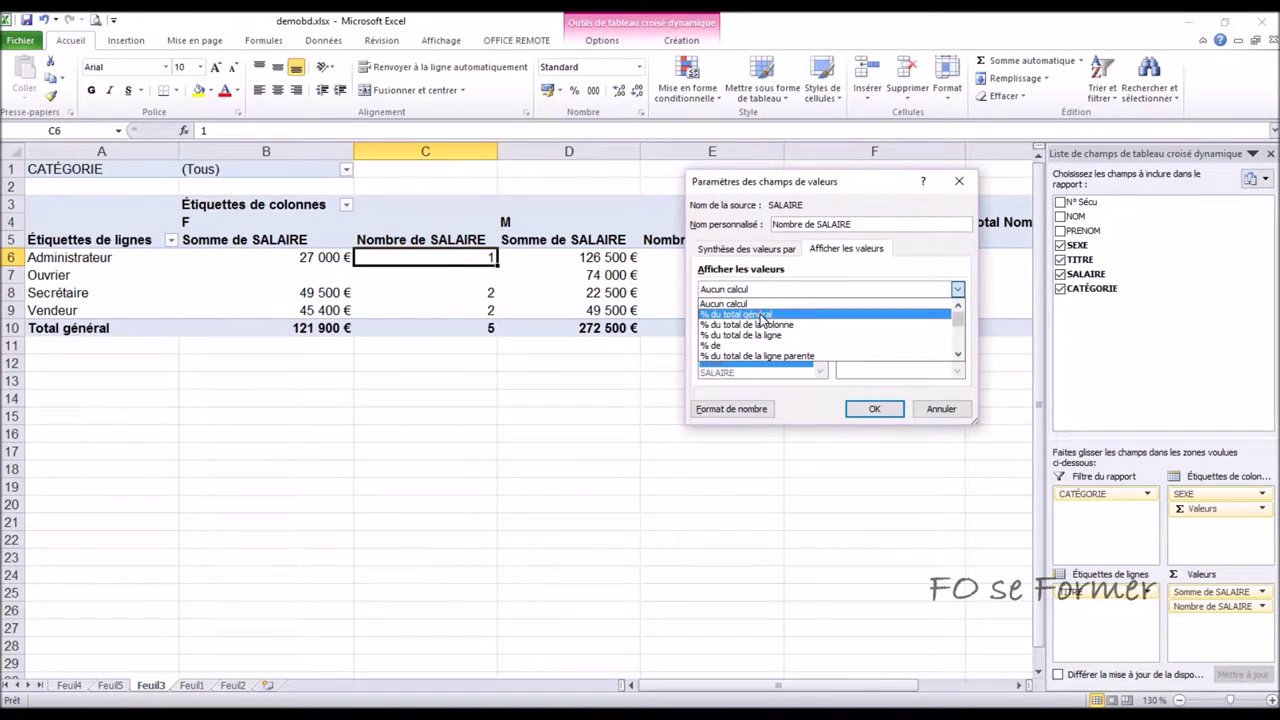
click(763, 315)
click(872, 409)
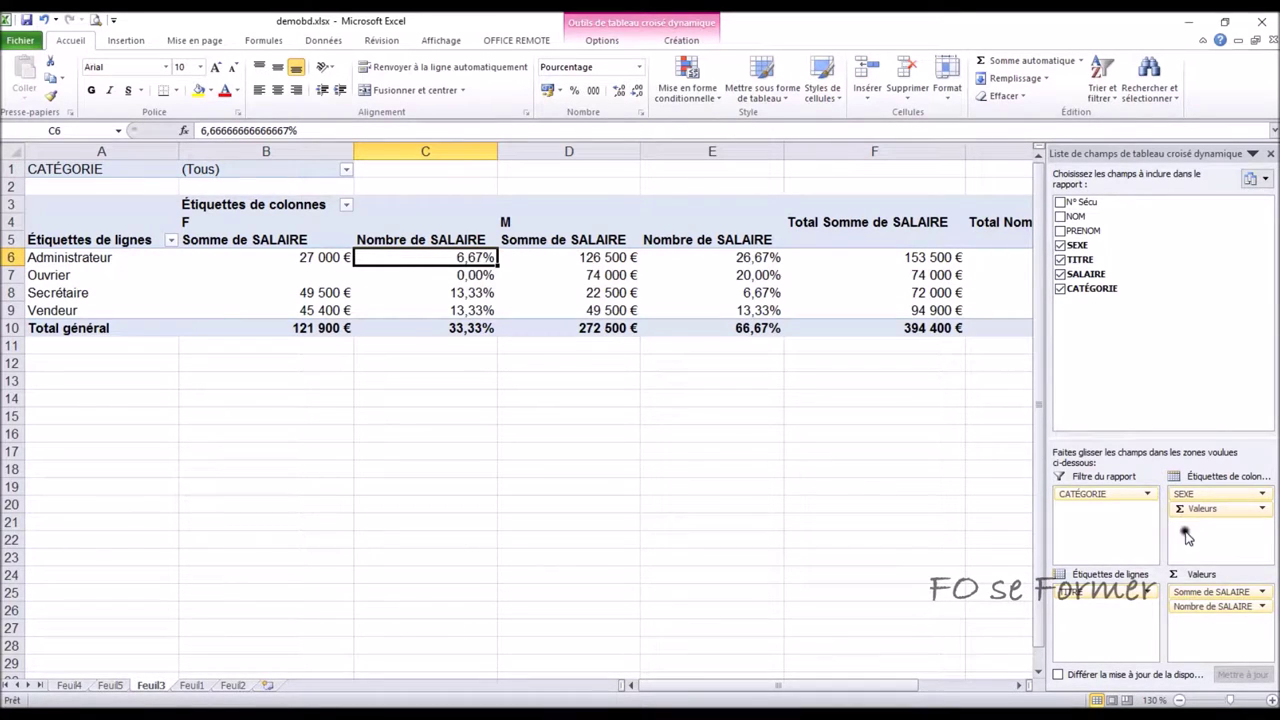
- Open the Nombre de SALAIRE value settings on the Afficher les valeurs options, moving the dialog aside
click(1212, 606)
click(1197, 584)
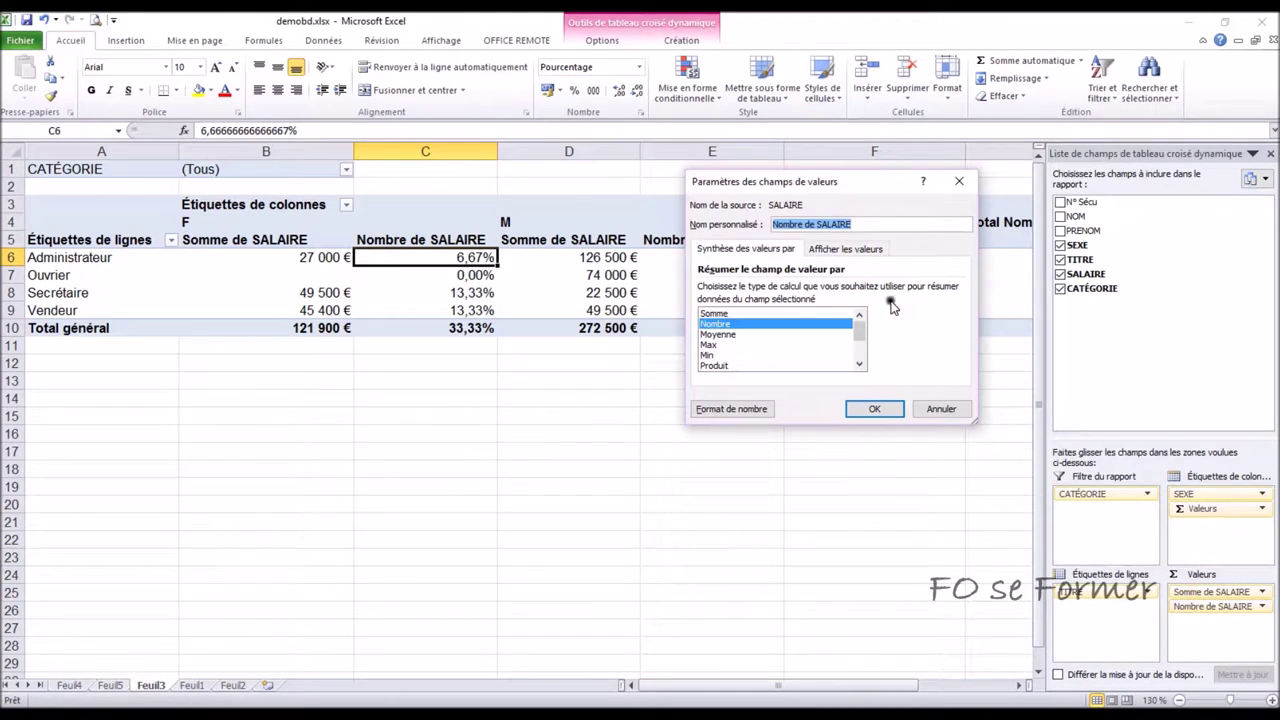
drag(817, 183, 620, 229)
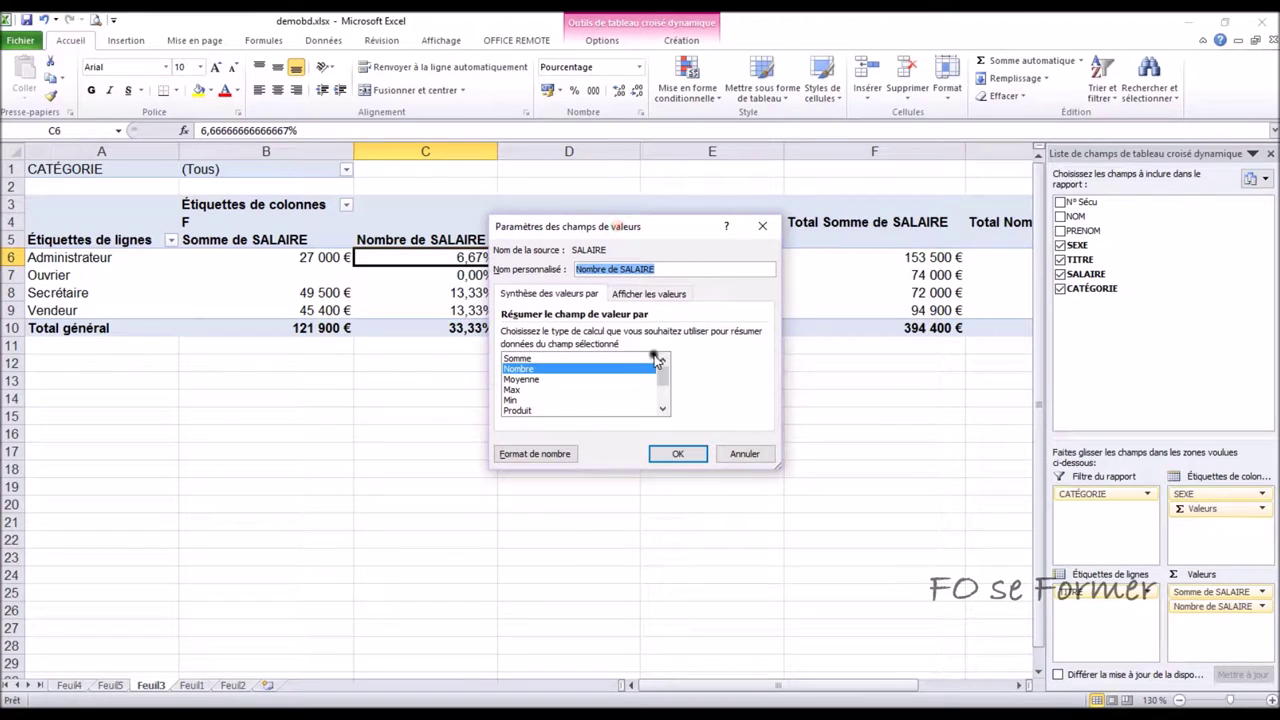
click(650, 294)
- Set the show-values-as calculation to Aucun calcul and apply it
click(664, 333)
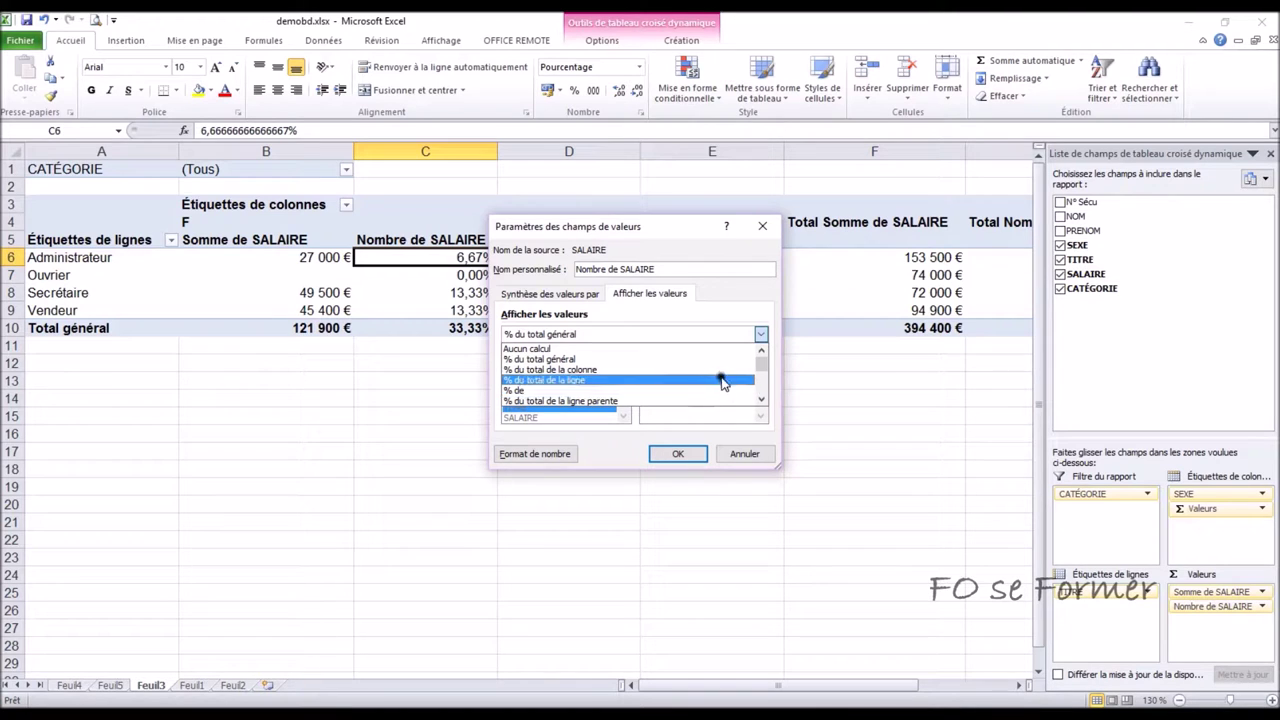
click(760, 400)
click(760, 400)
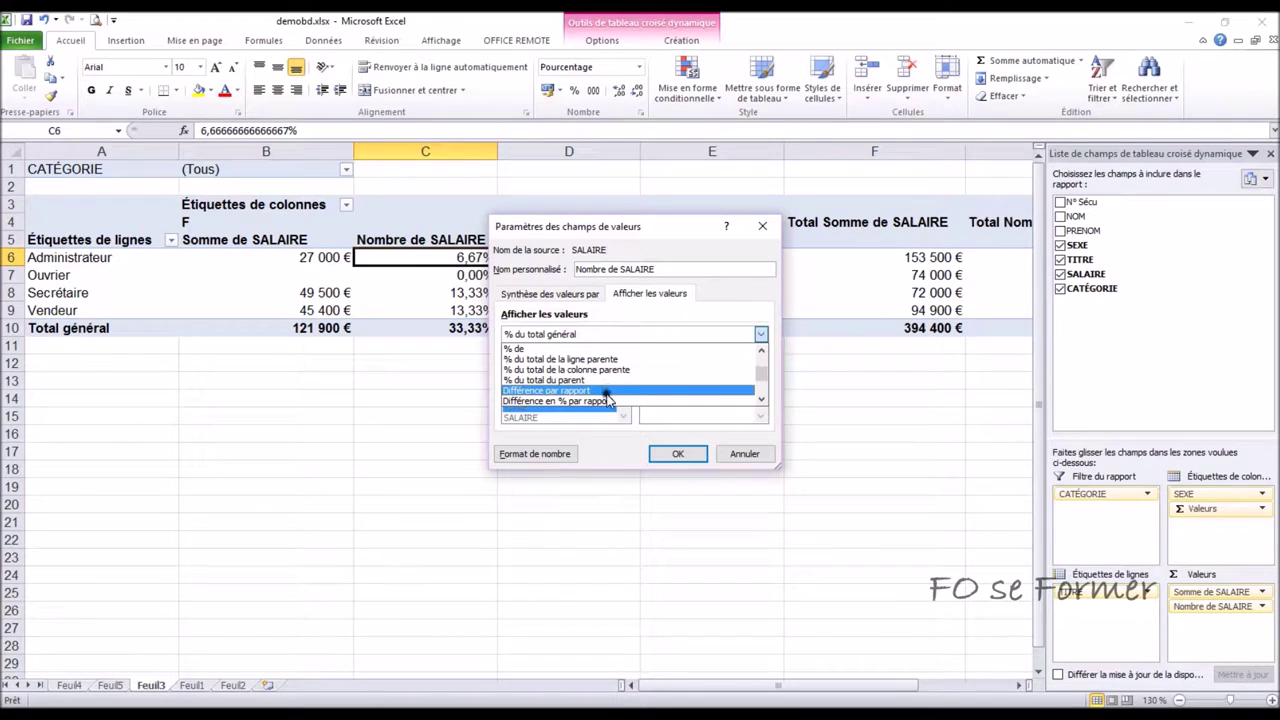
click(760, 400)
click(760, 400)
click(760, 400)
click(760, 400)
click(760, 400)
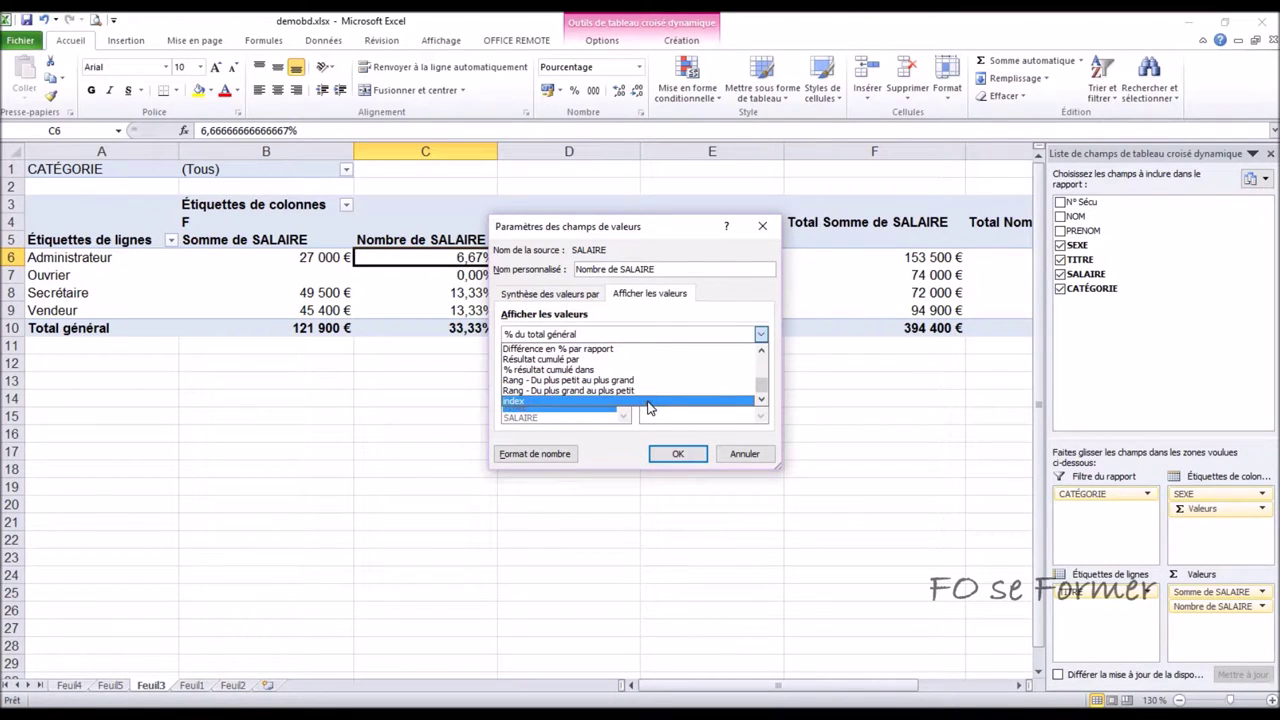
scroll(740, 390, up, 5)
click(746, 312)
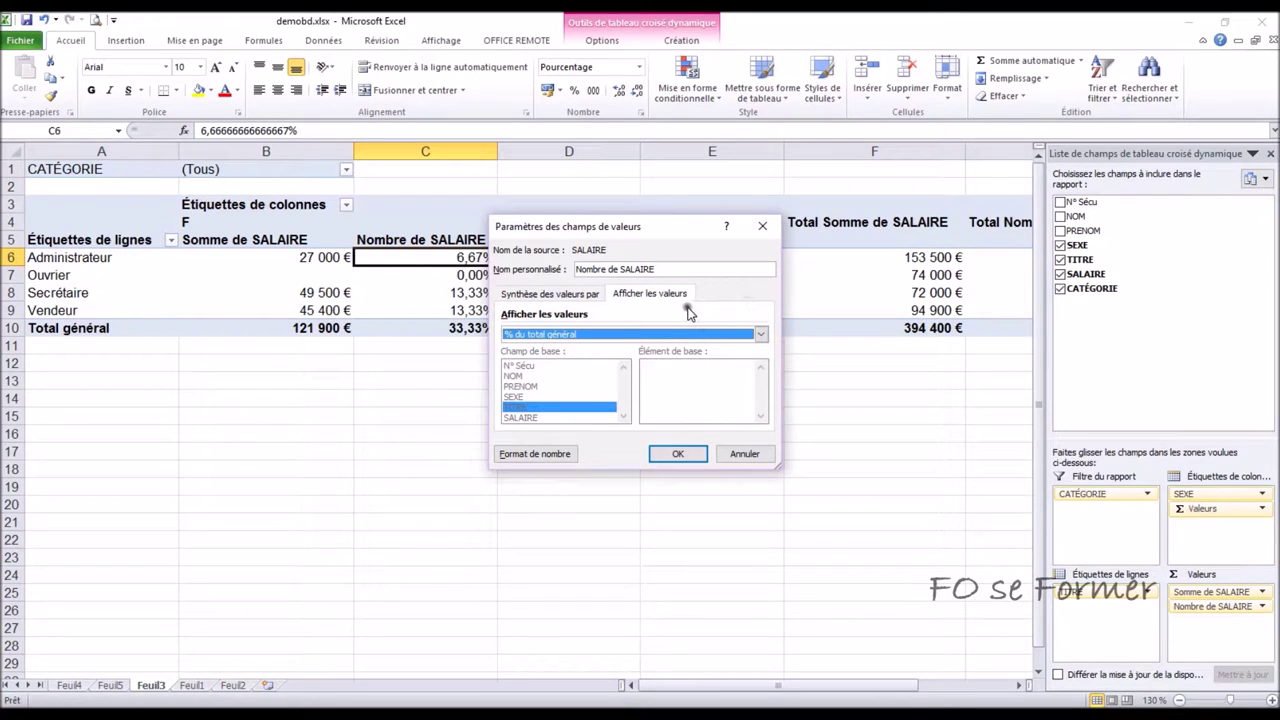
click(595, 337)
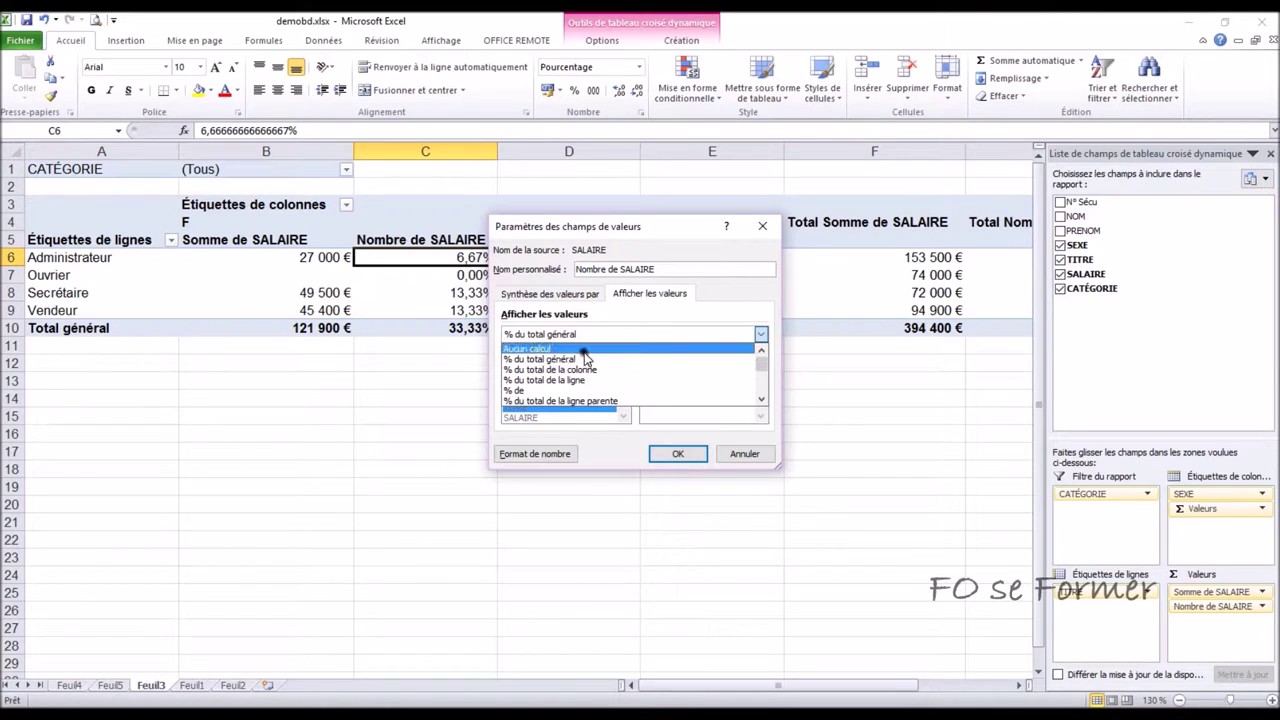
click(586, 349)
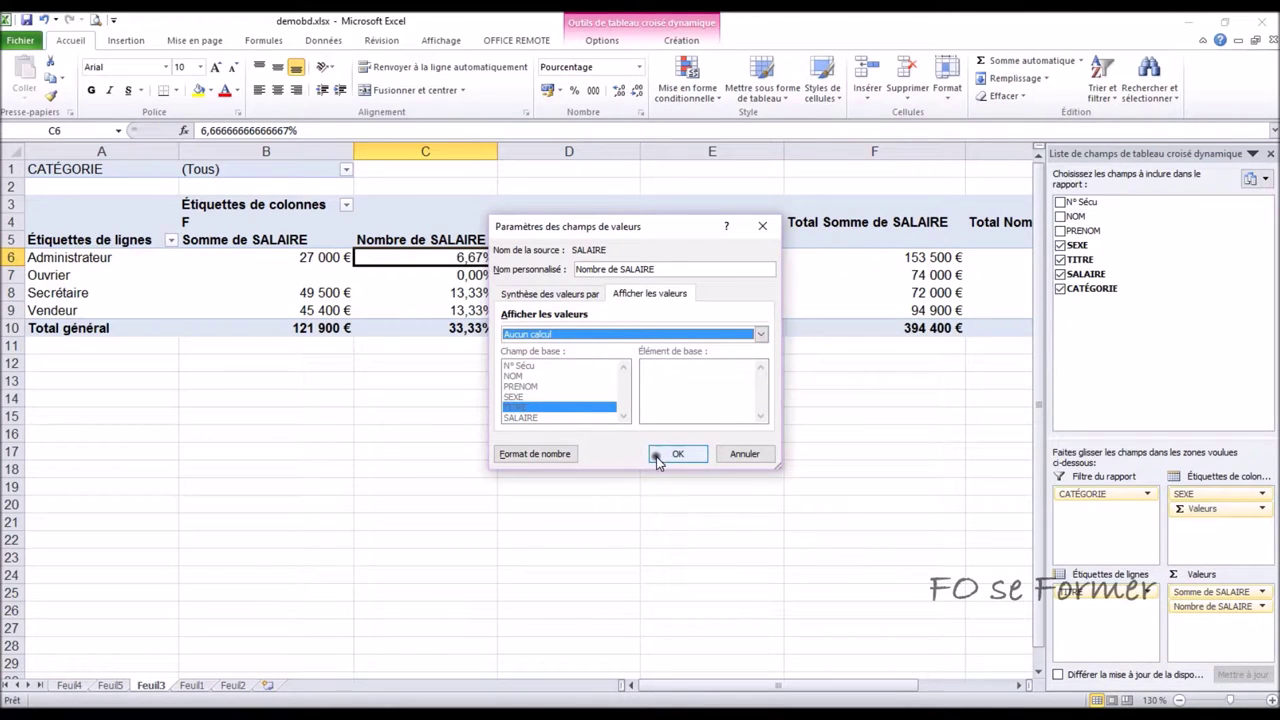
click(659, 455)
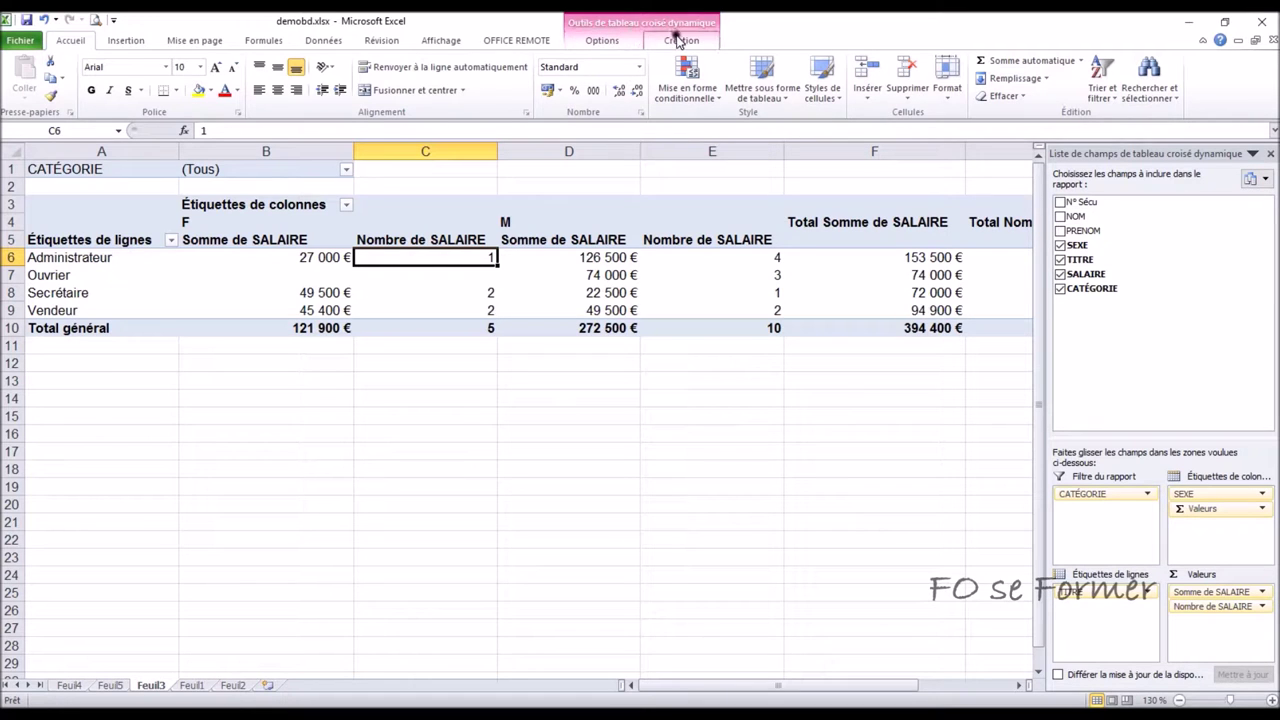
- Create the calculated field Augmentation with the formula =SALAIRE*1,02
click(604, 41)
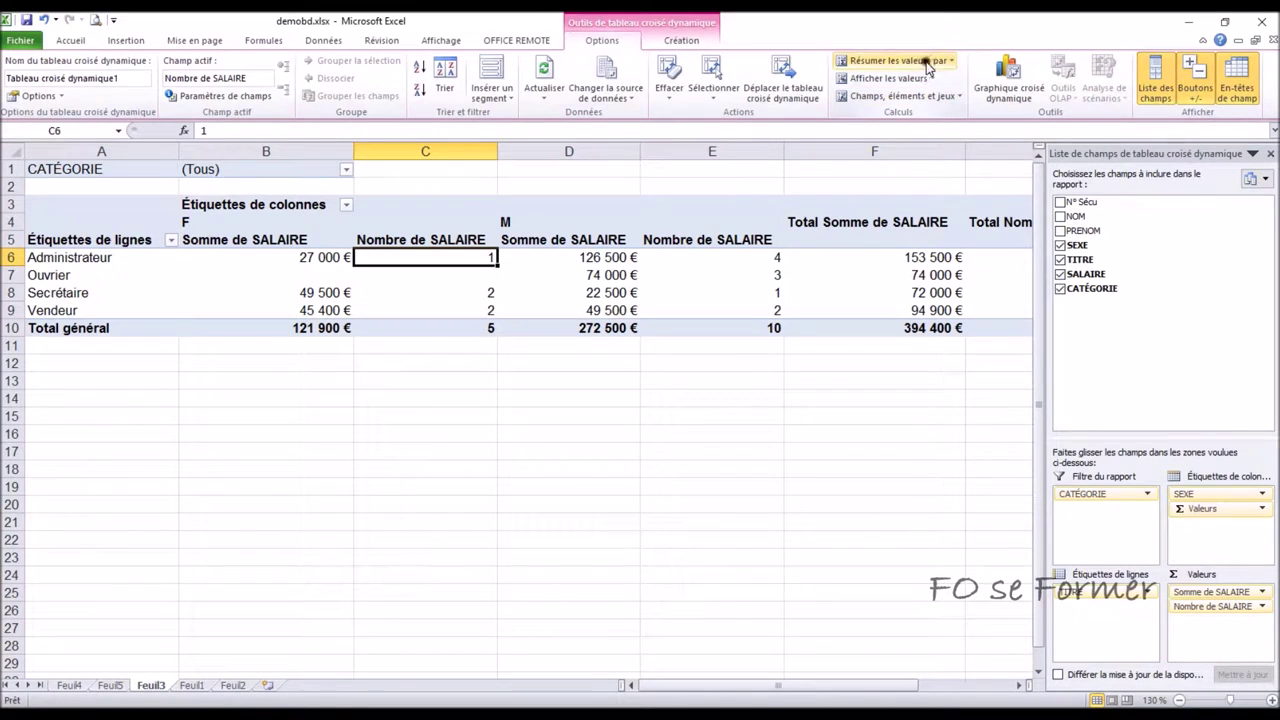
click(895, 100)
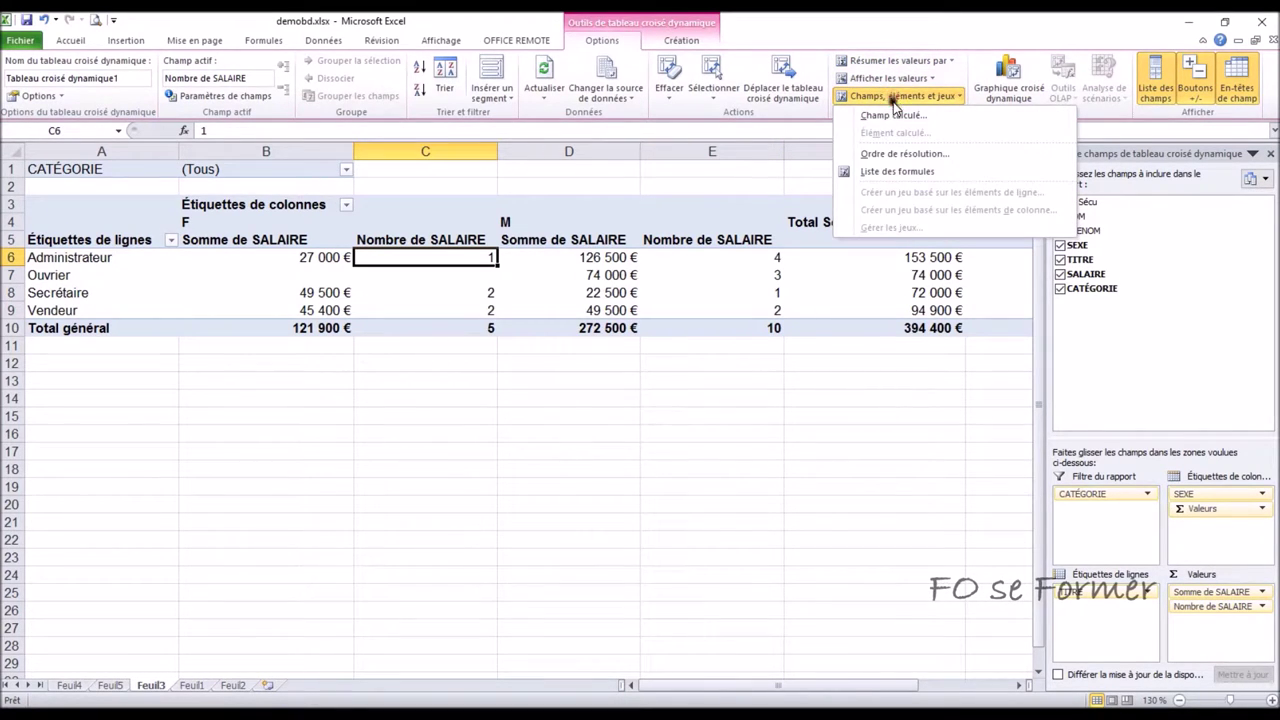
click(893, 116)
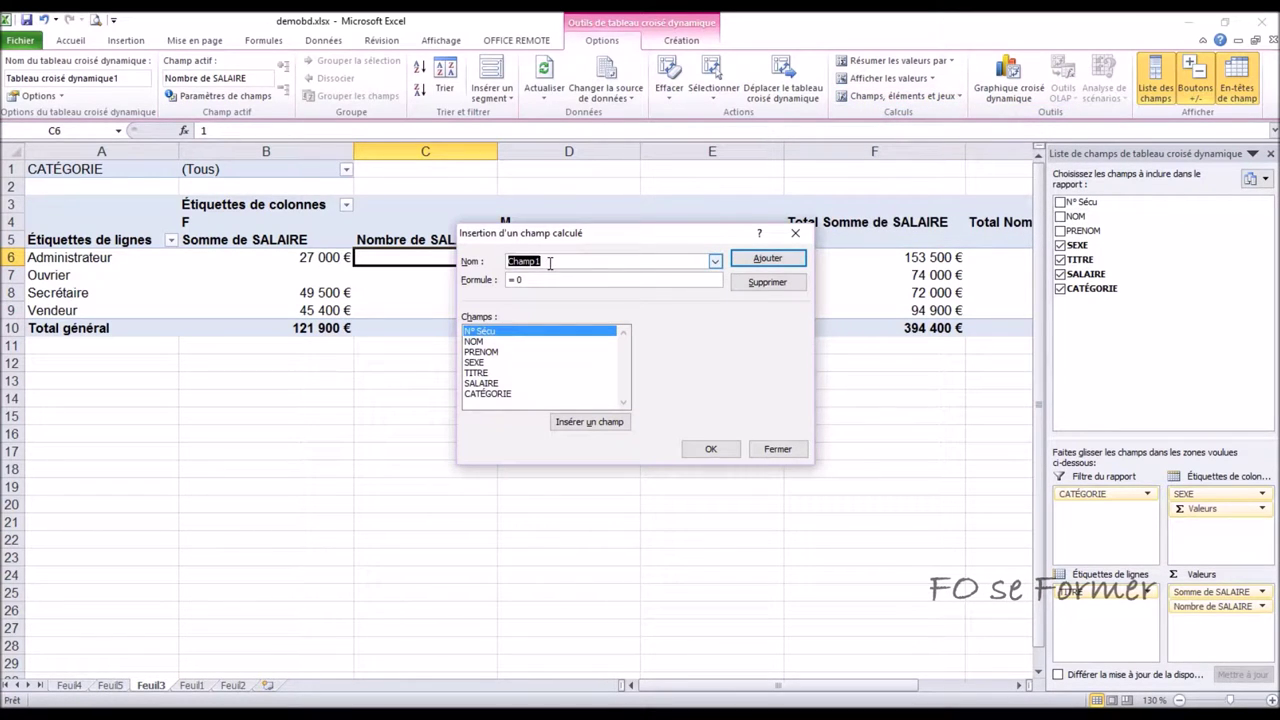
text(Augmentation)
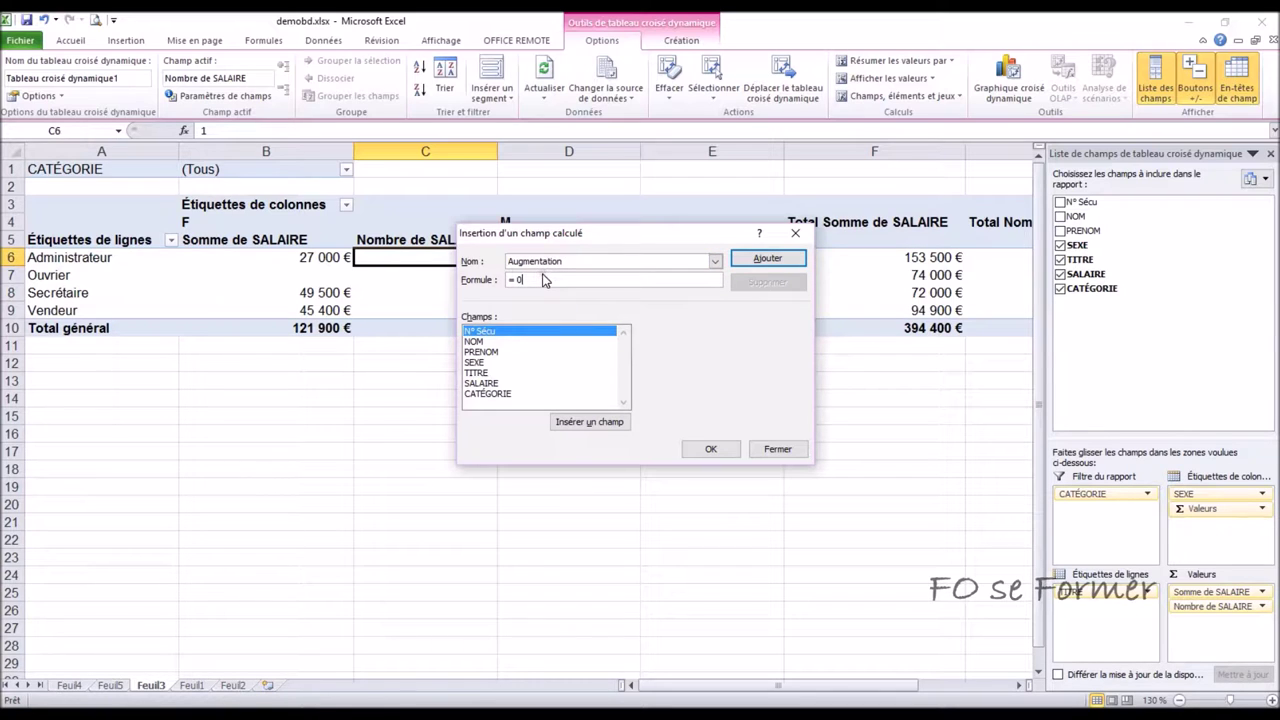
double_click(482, 384)
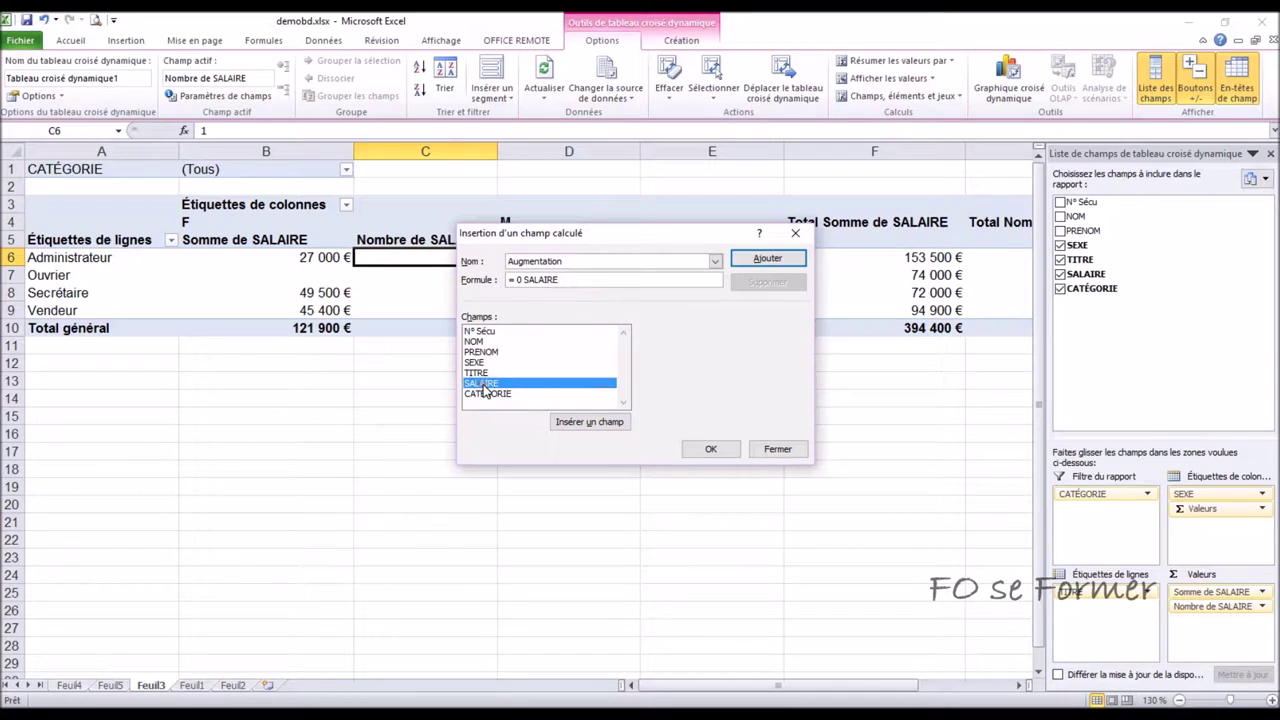
click(521, 280)
key(BackSpace)
key(BackSpace)
click(558, 280)
click(735, 456)
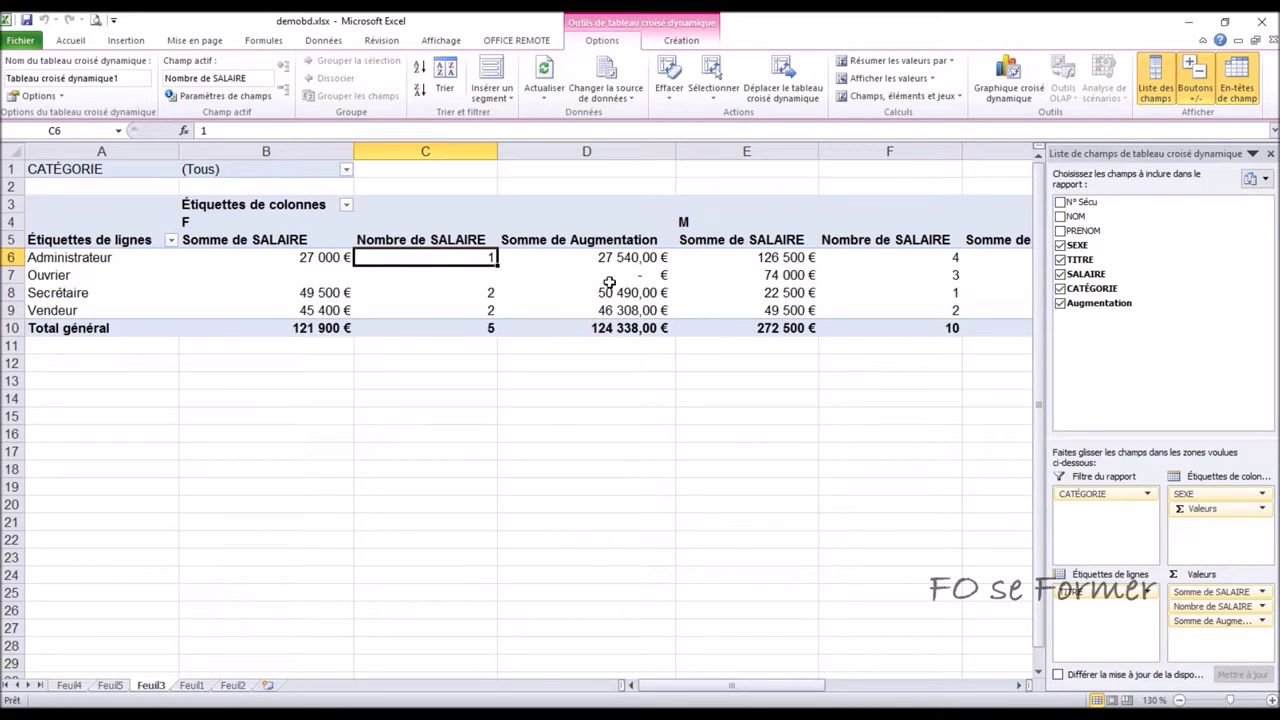
click(631, 258)
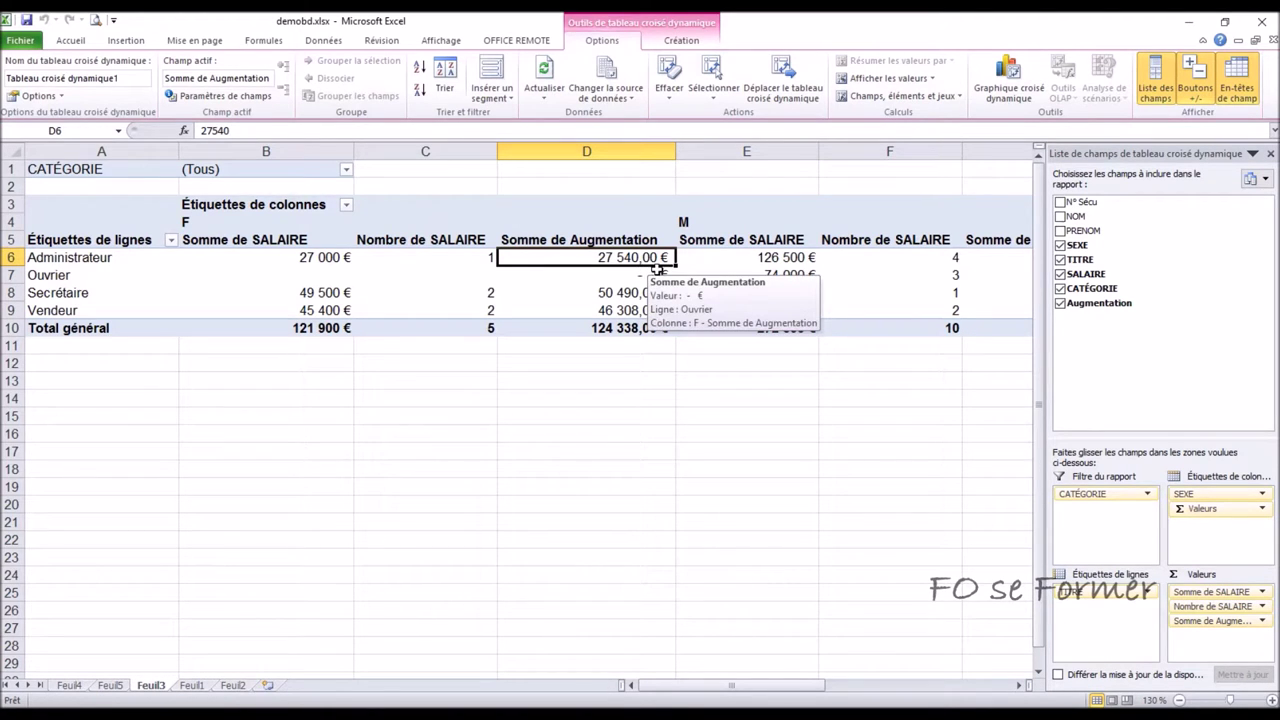
- Edit the Augmentation formula's multiplier, bringing the F total to 123 728,50 €
click(957, 101)
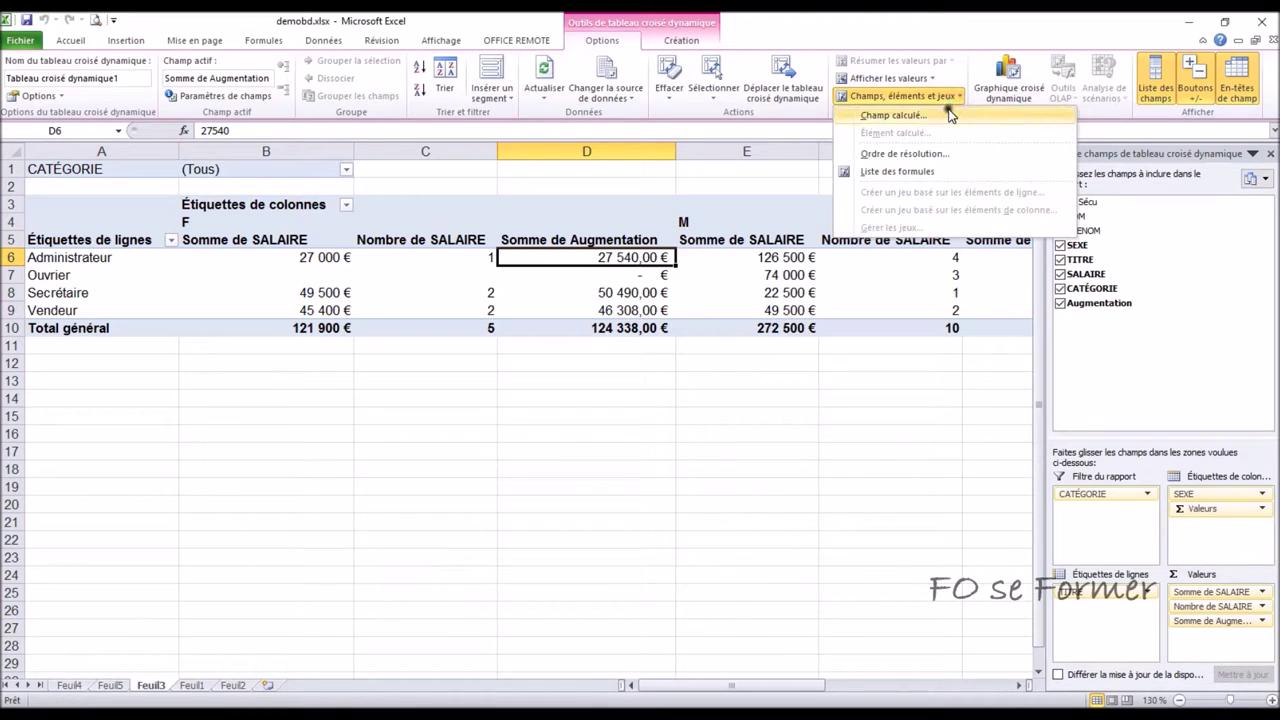
click(945, 110)
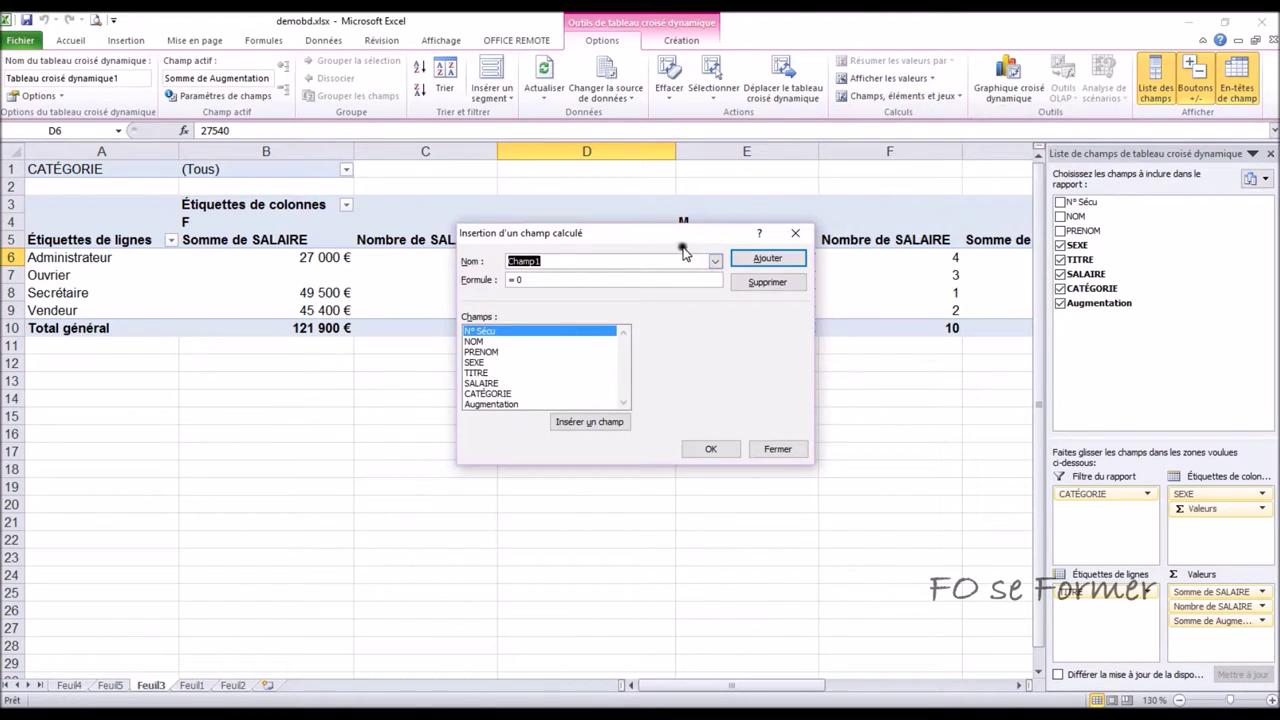
click(715, 261)
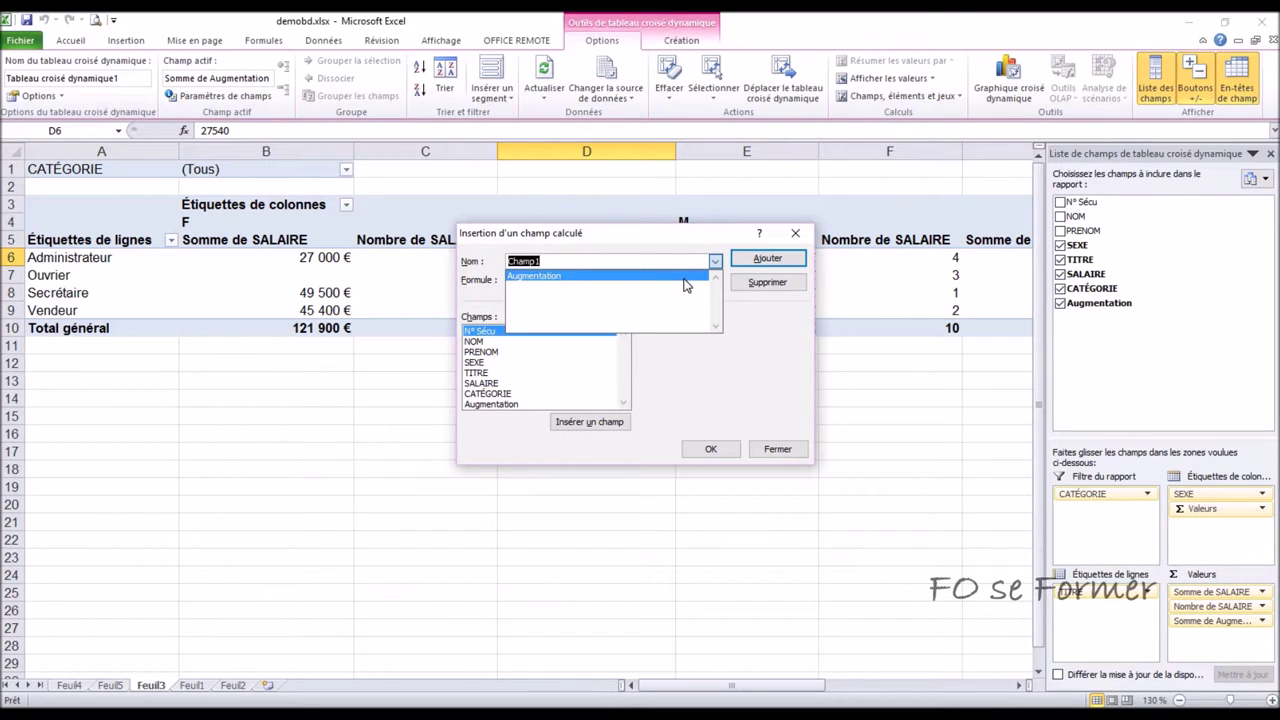
click(684, 277)
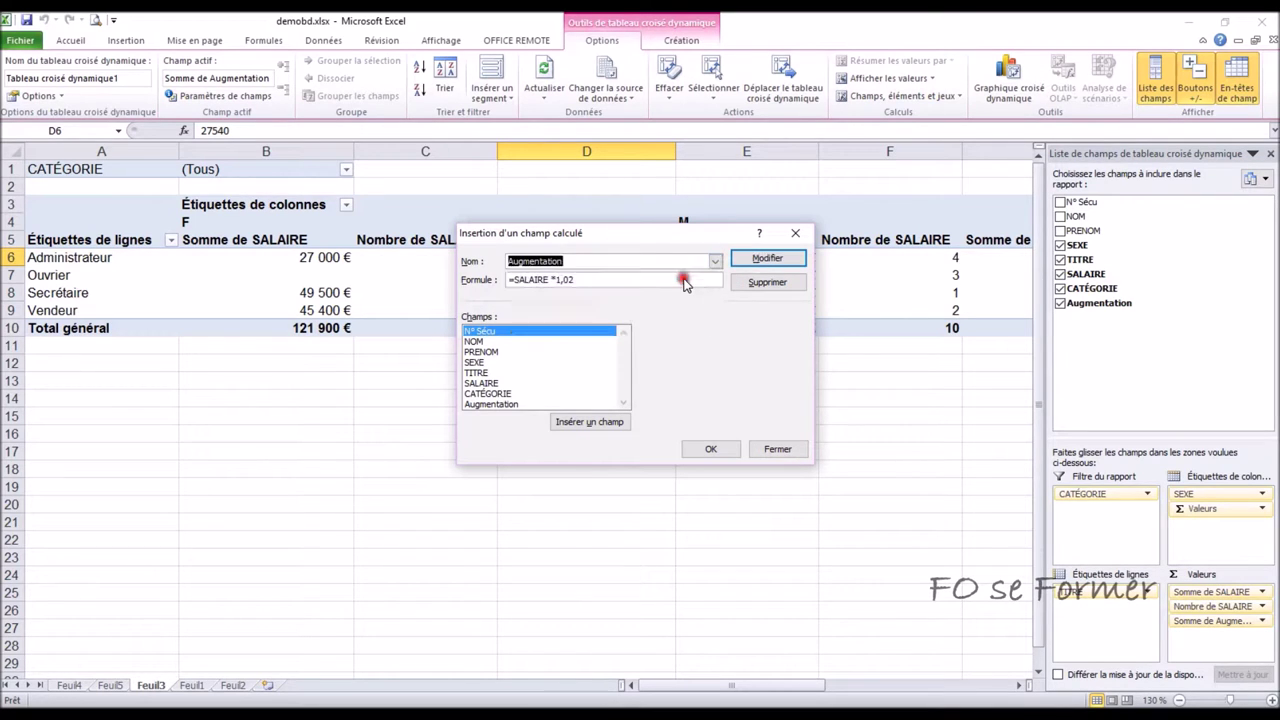
click(572, 280)
key(BackSpace)
text(15)
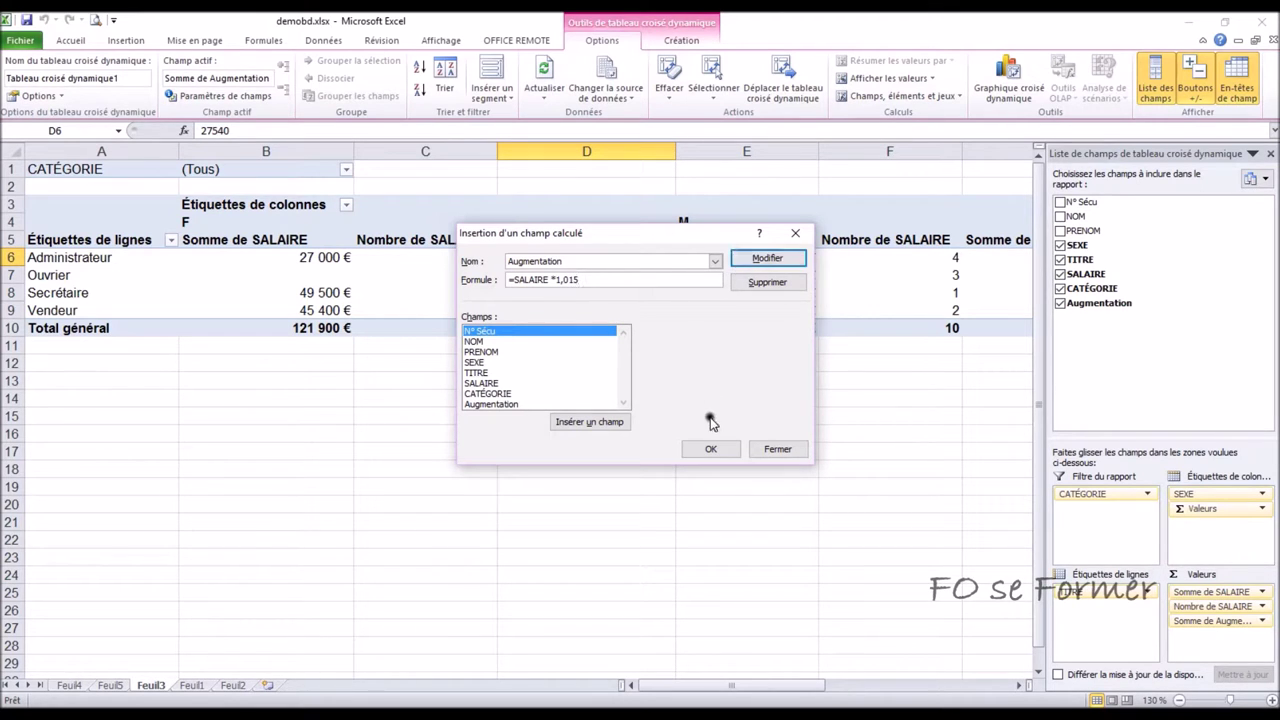
click(708, 450)
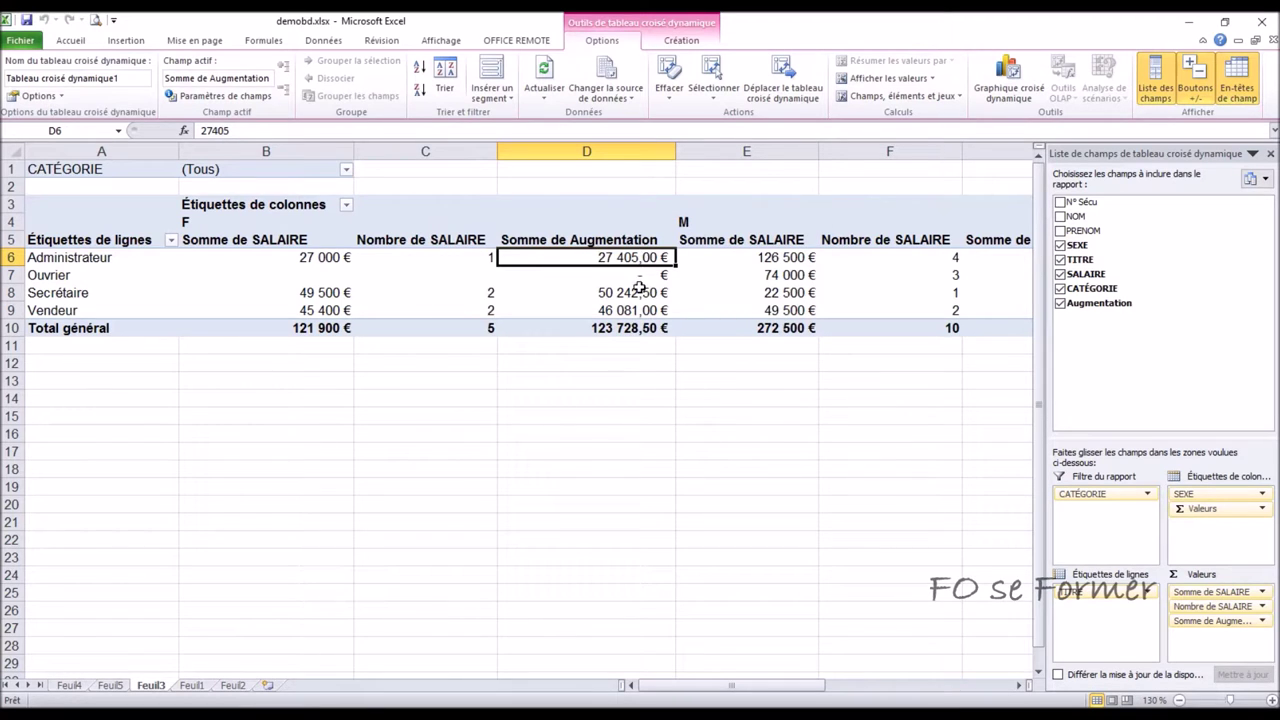
mouse_move(900, 96)
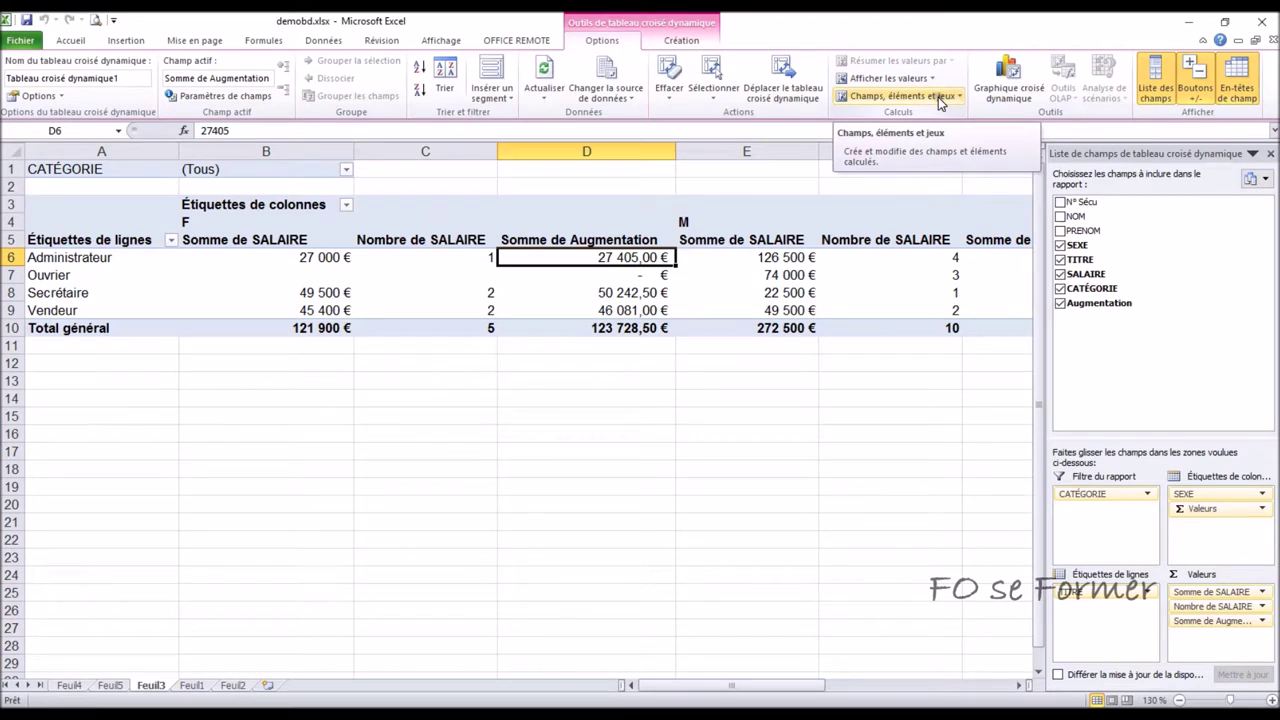
click(938, 97)
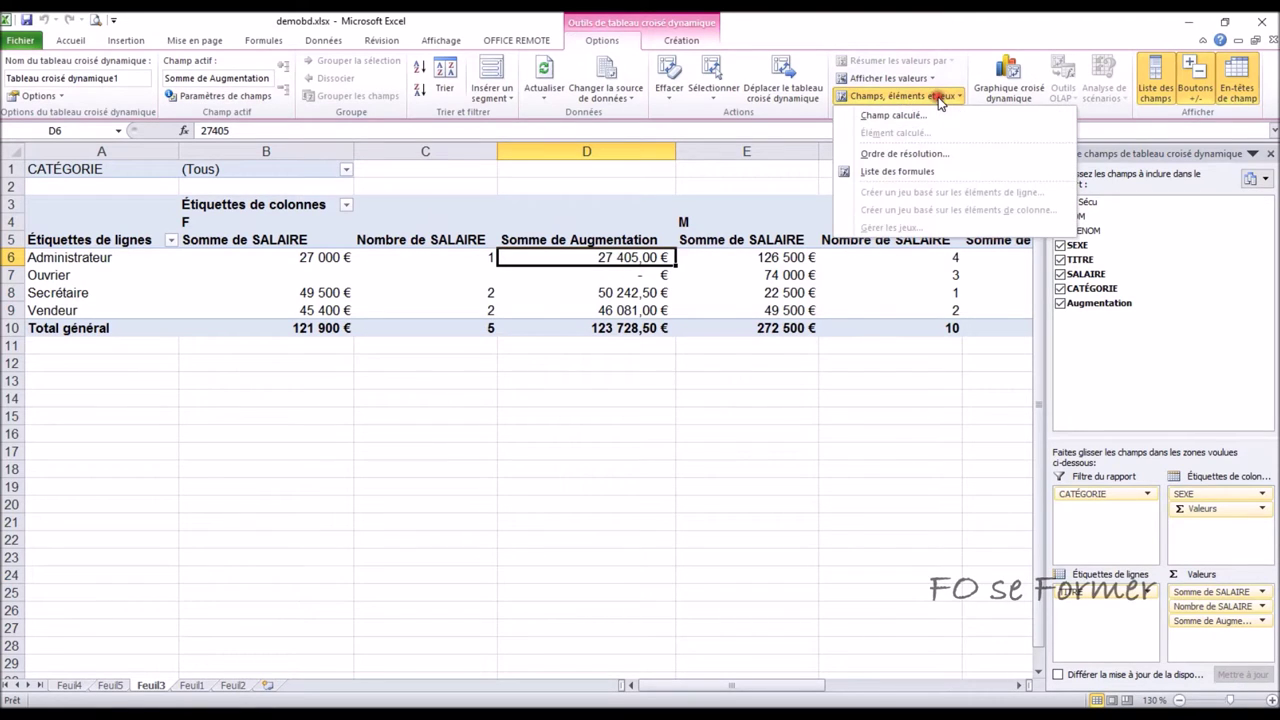
- List the pivot's formulas on a new sheet, then check Ouvrier's Augmentation on Feuil3
click(912, 176)
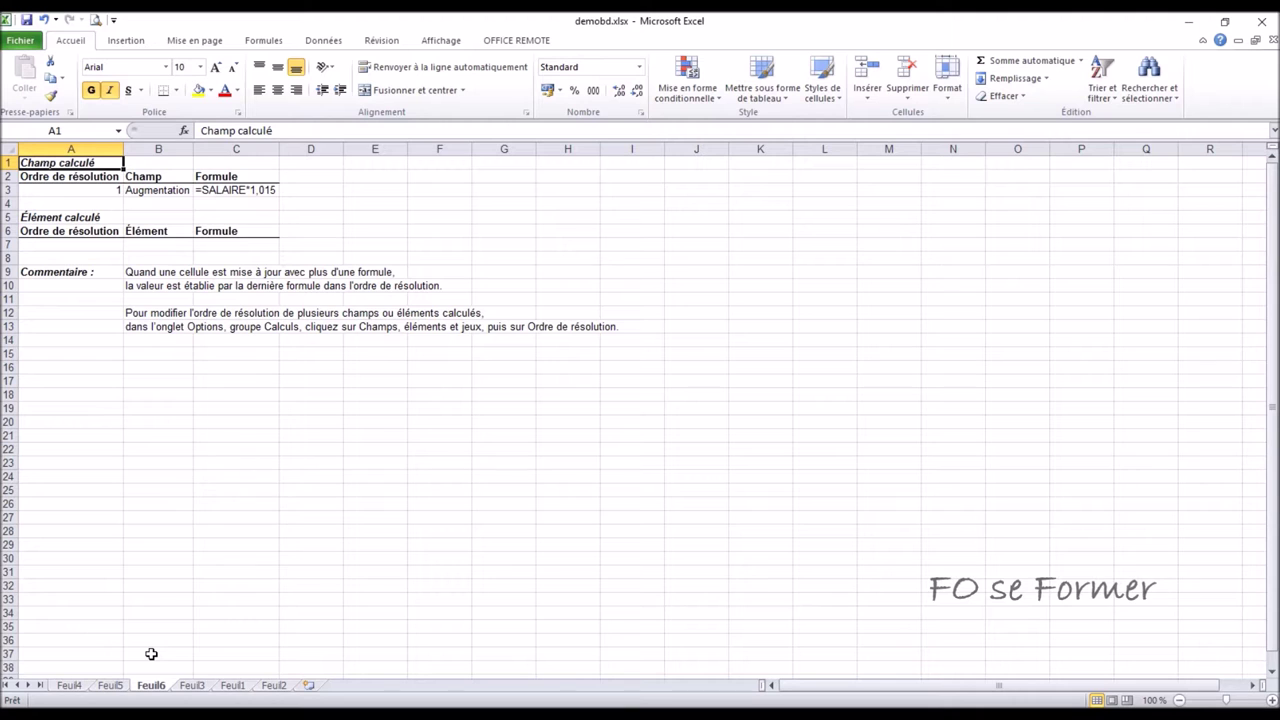
click(192, 686)
click(604, 280)
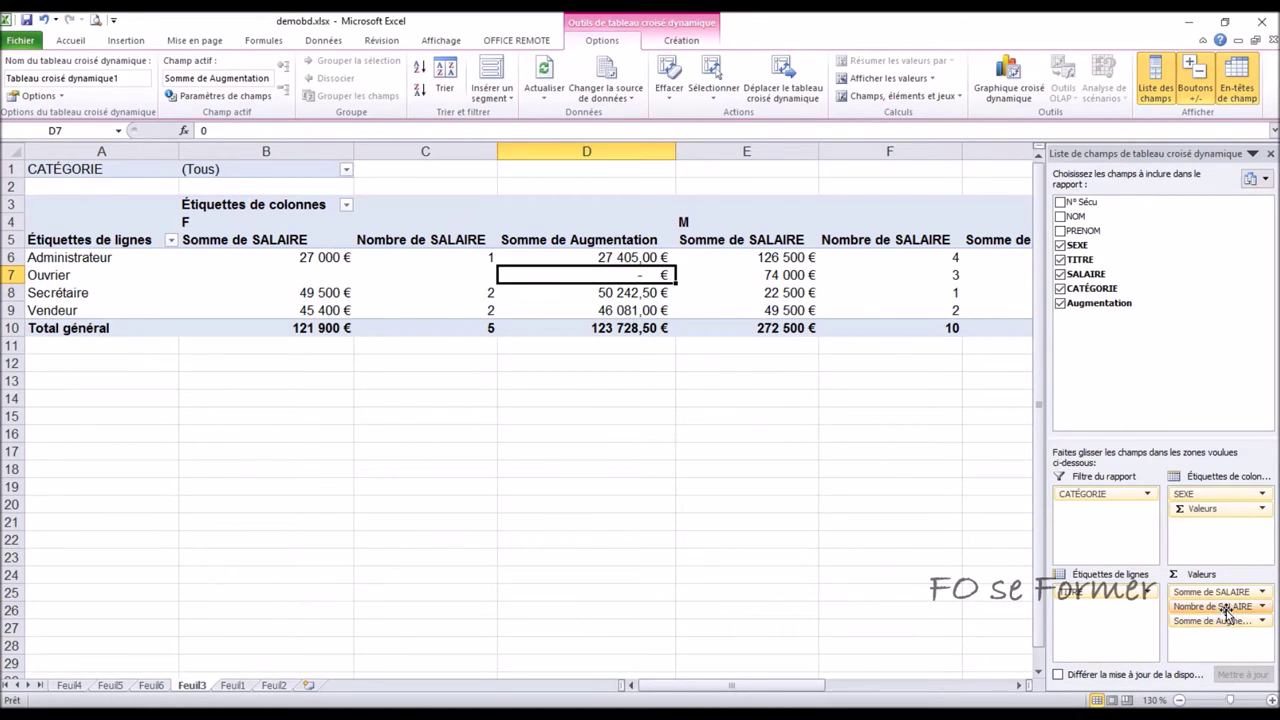
- Remove Nombre de SALAIRE from the pivot values and copy the entire pivot table
drag(1229, 607, 1122, 370)
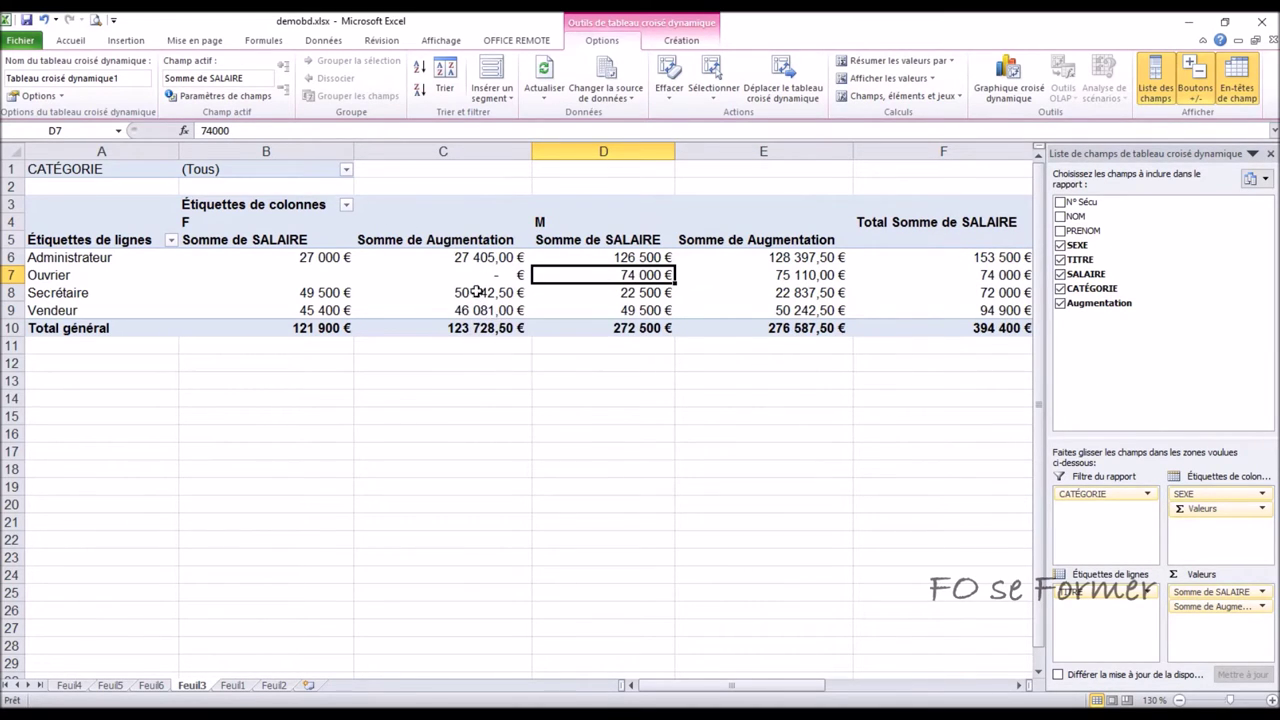
click(700, 106)
click(728, 170)
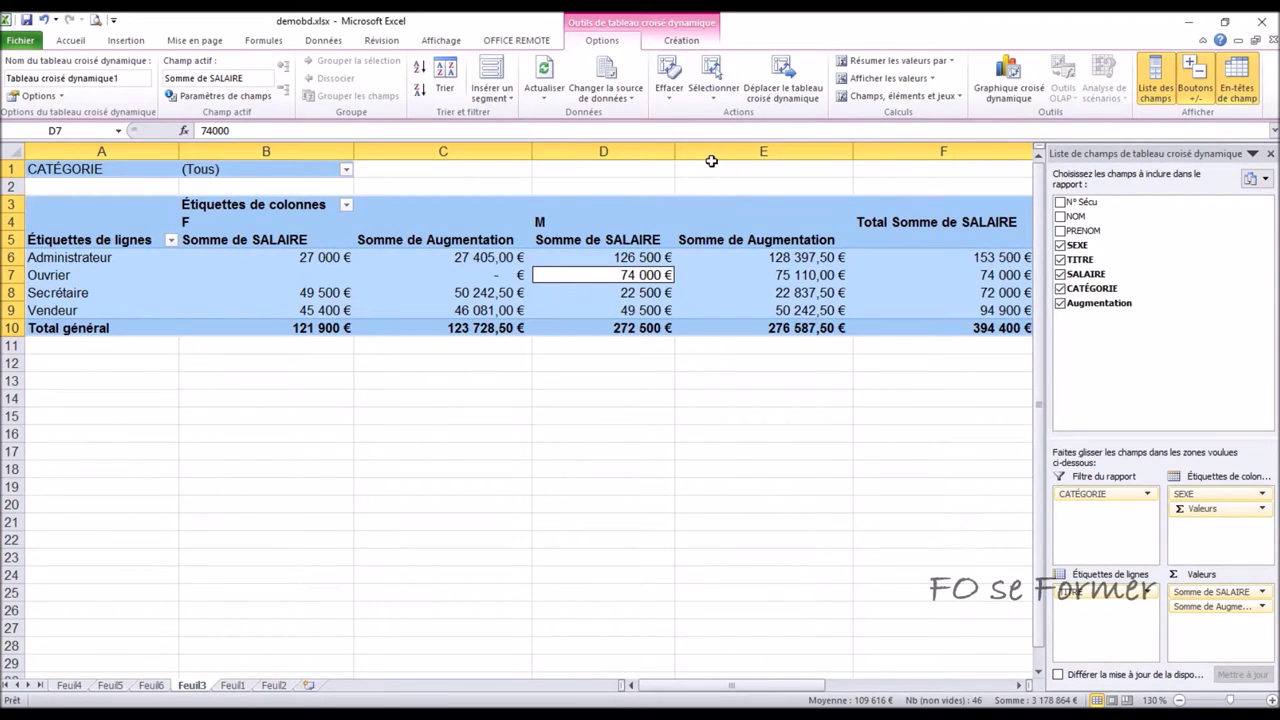
key(ctrl+c)
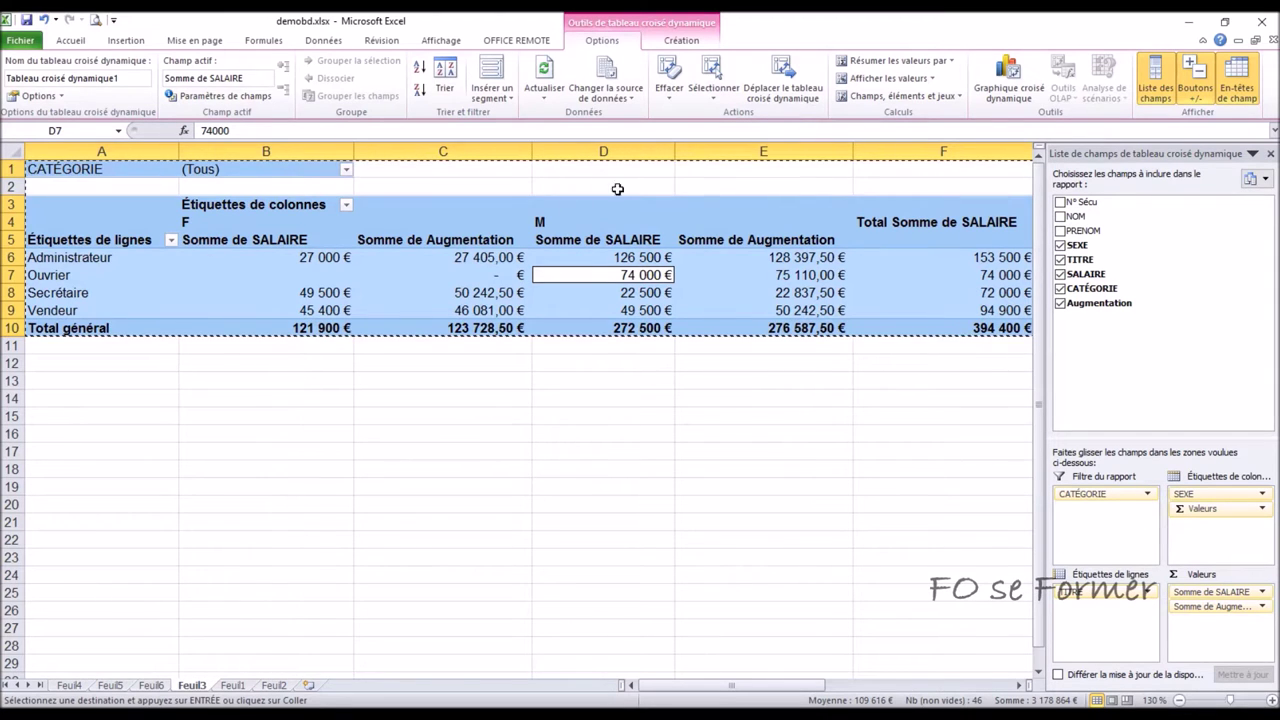
- Paste a full copy of the pivot table starting at cell A13
click(91, 383)
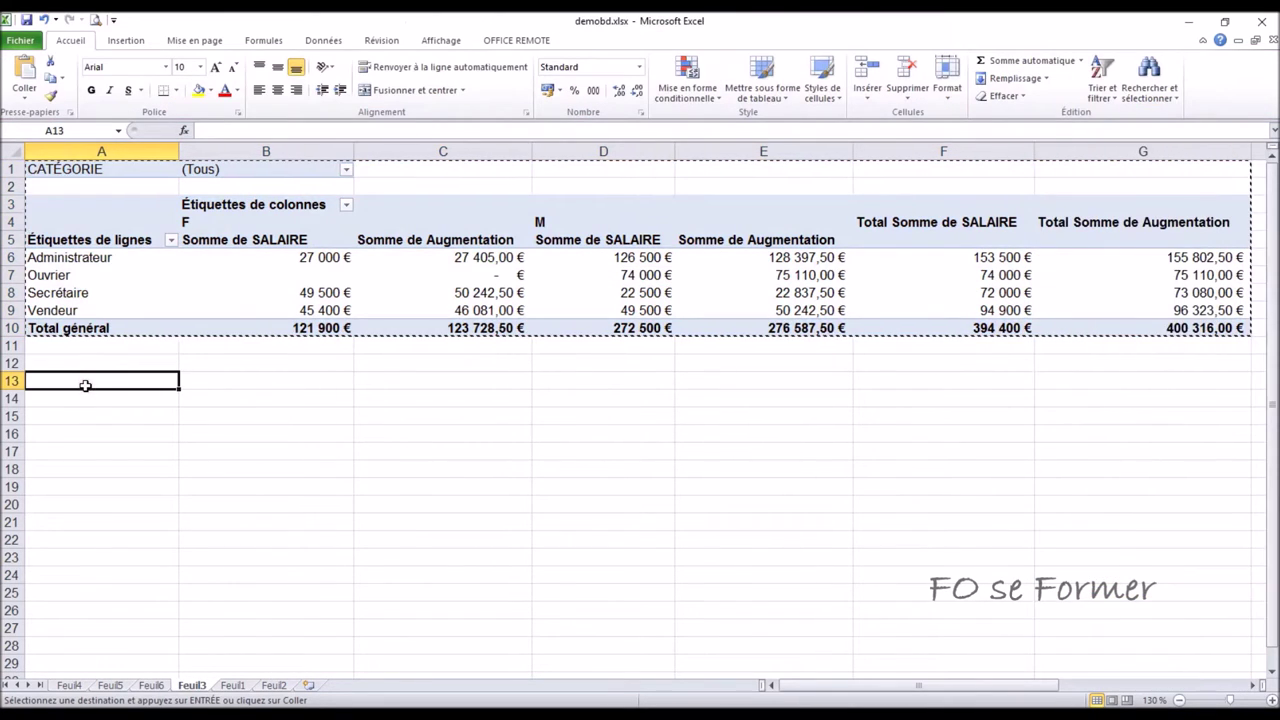
key(ctrl+v)
click(87, 412)
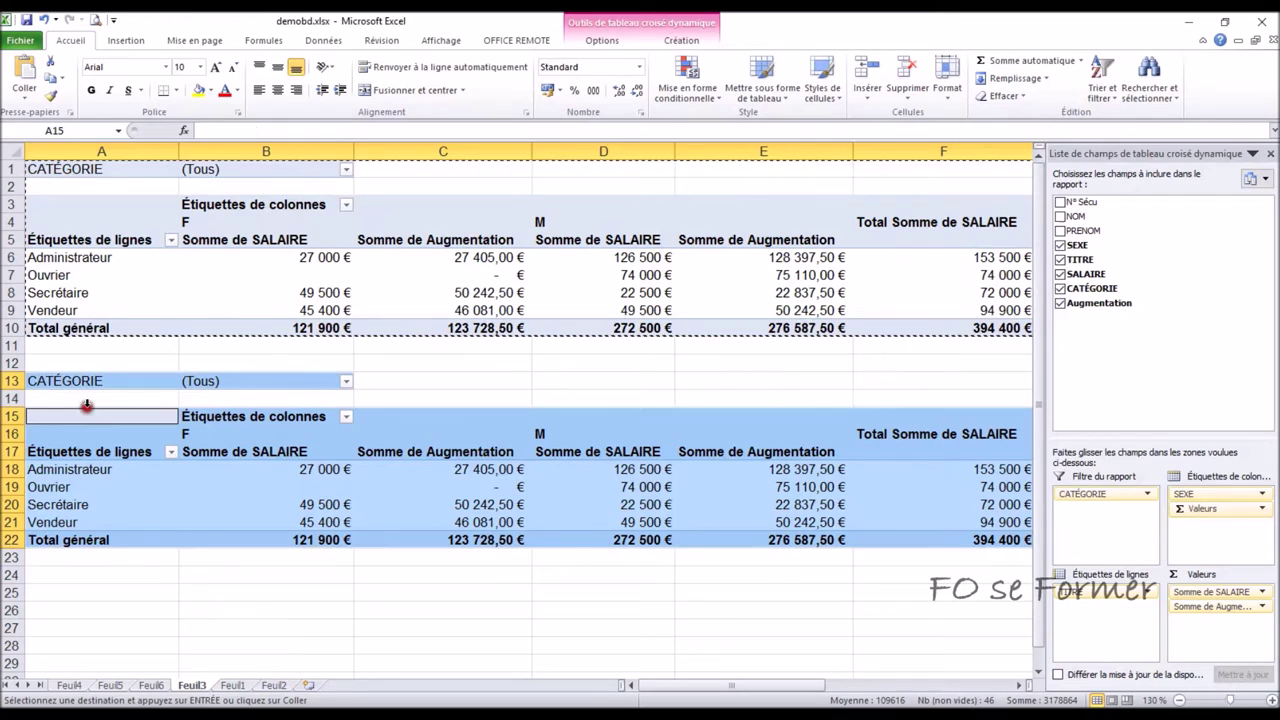
click(315, 474)
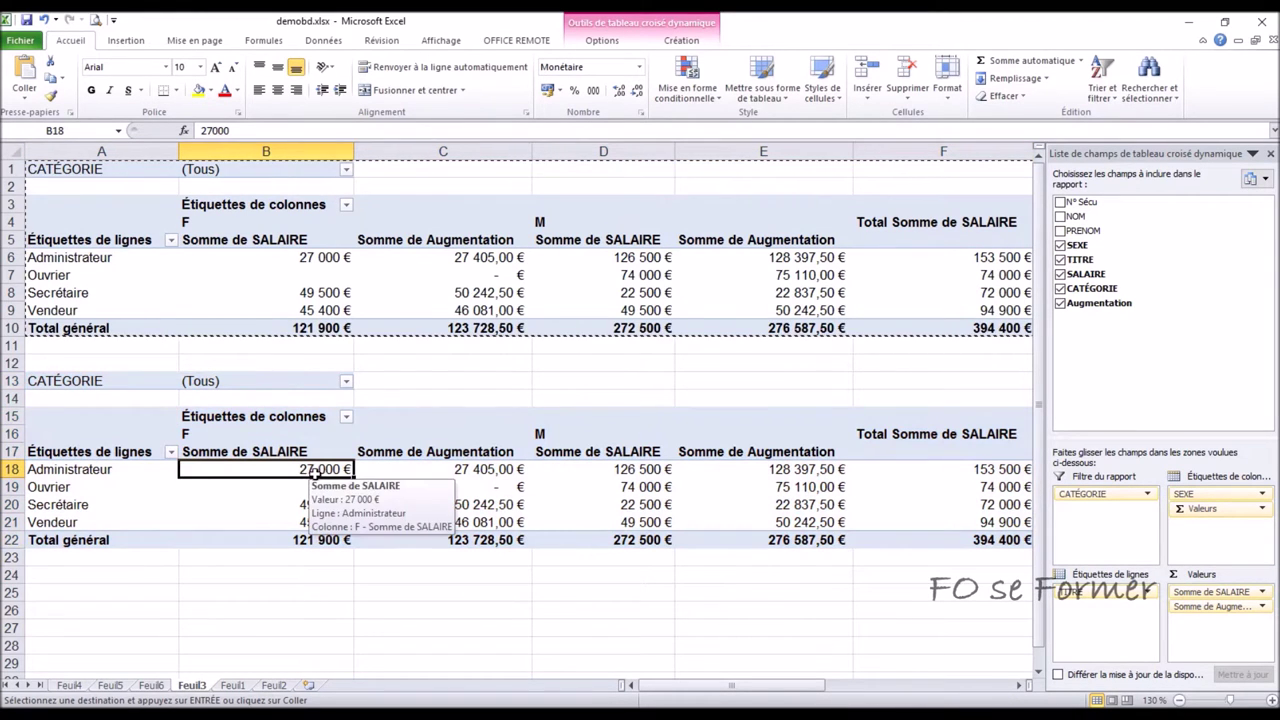
- Remove Somme de Augmentation from the copied pivot's values
click(441, 262)
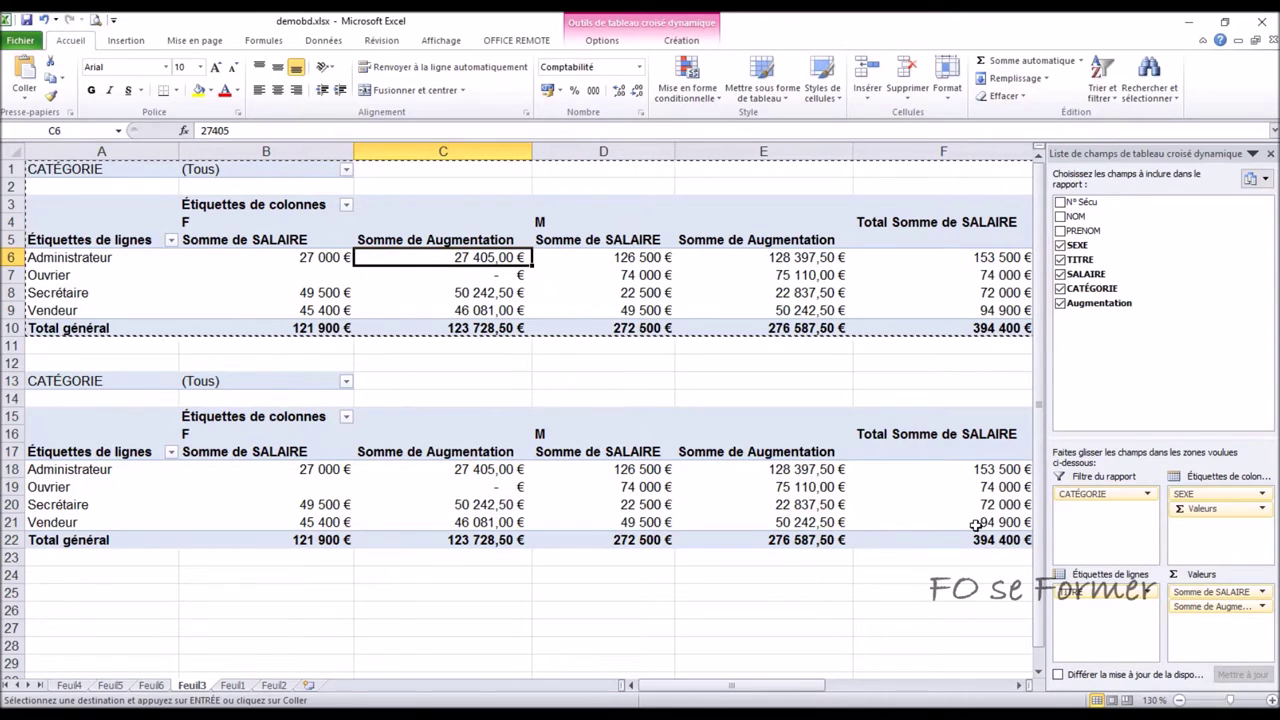
click(312, 485)
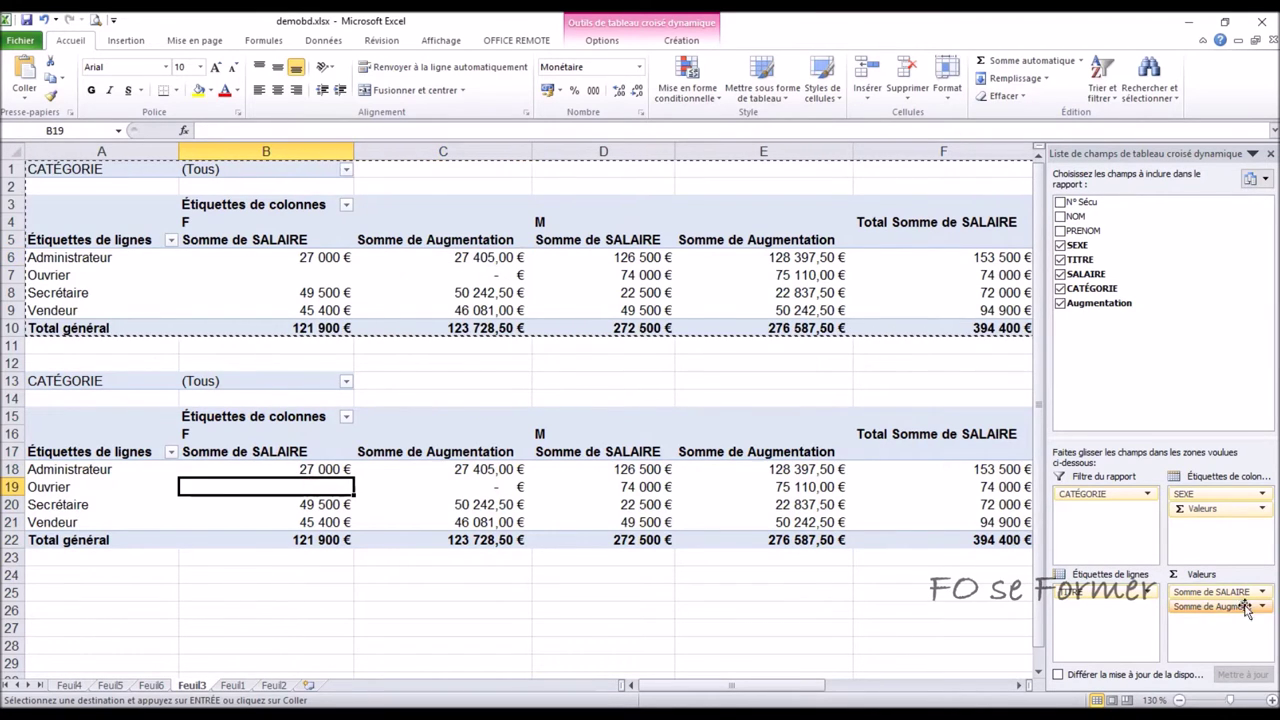
drag(1214, 606, 1180, 400)
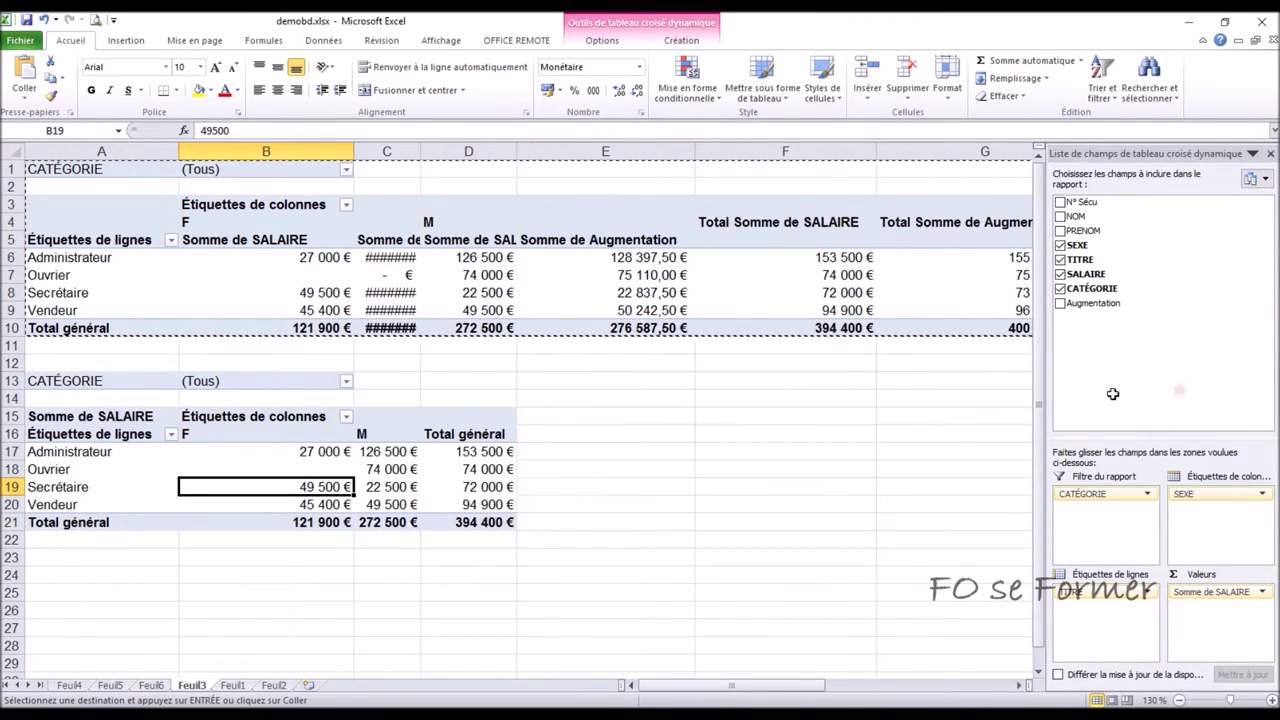
- Summarize SALAIRE by Nombre (count) in the copied pivot and autofit column C
click(1259, 592)
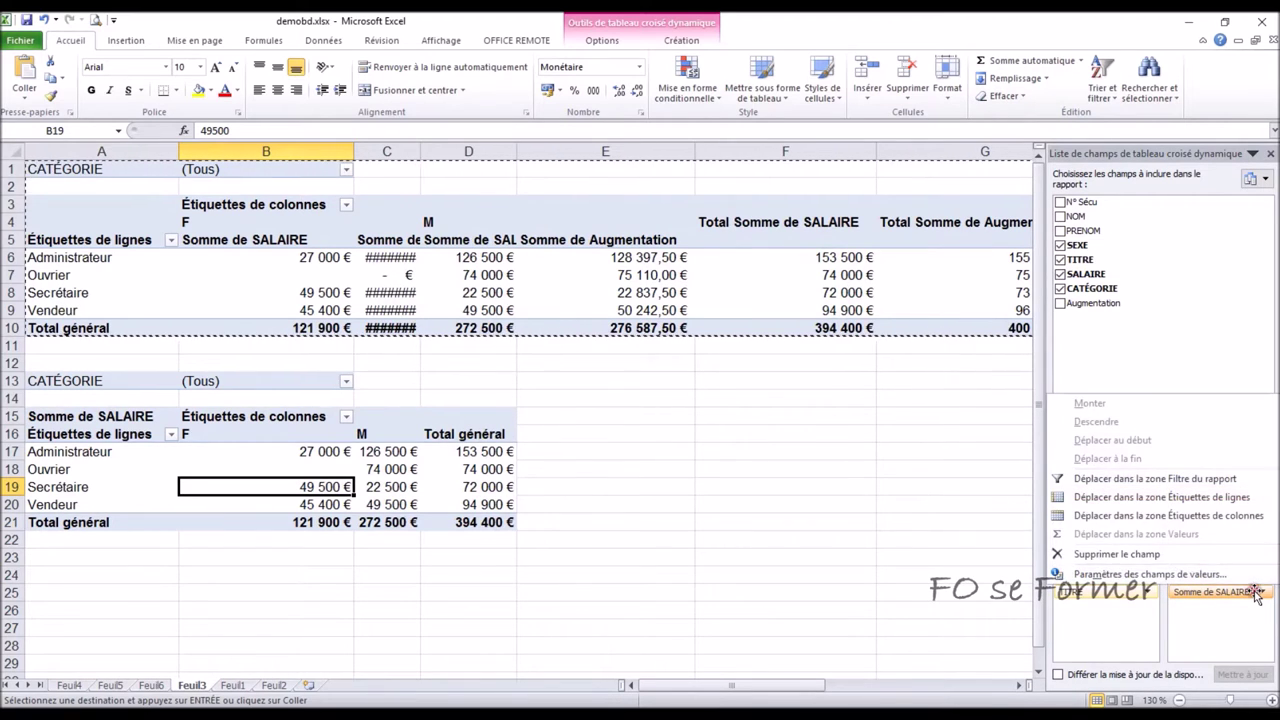
click(1120, 576)
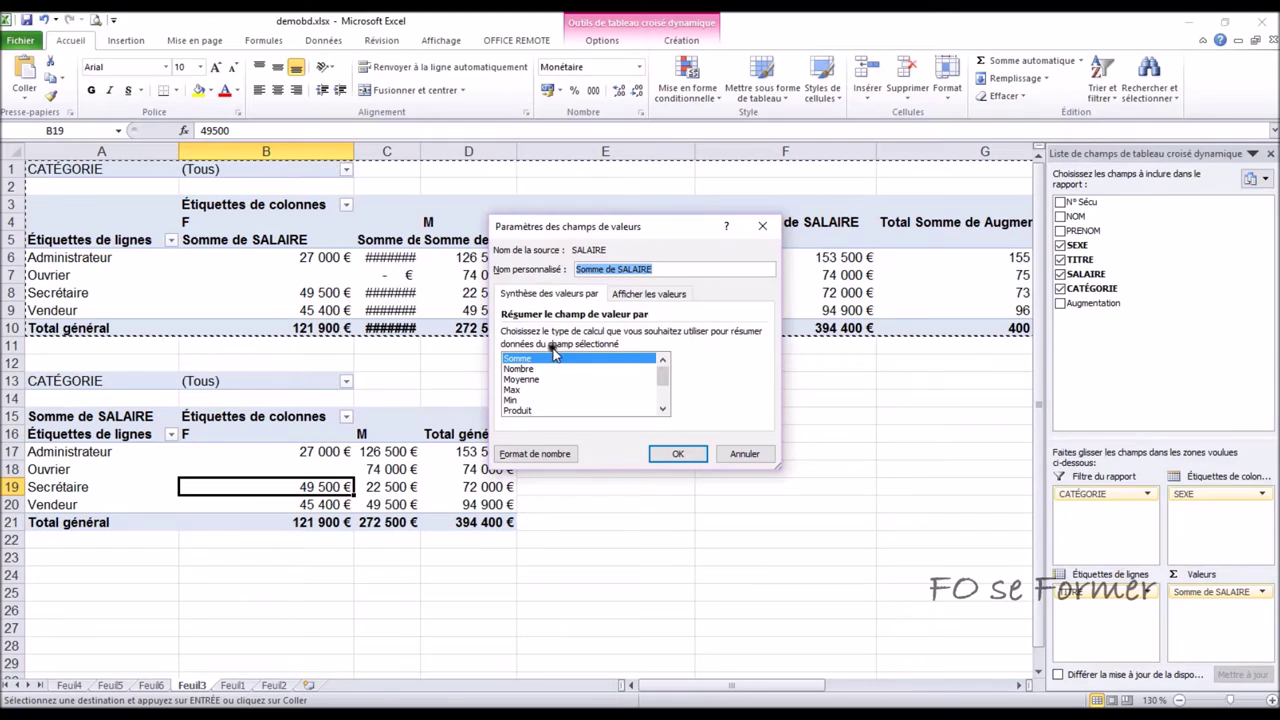
click(540, 369)
click(677, 453)
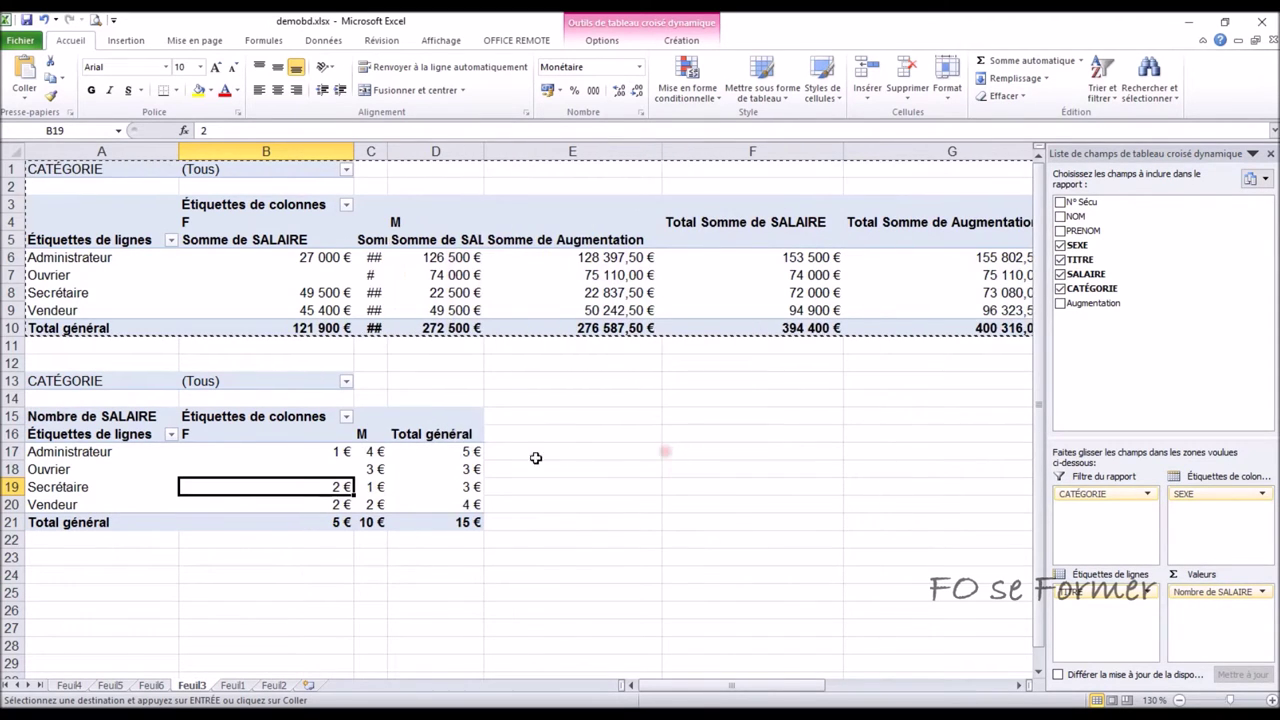
drag(388, 151, 389, 151)
double_click(389, 151)
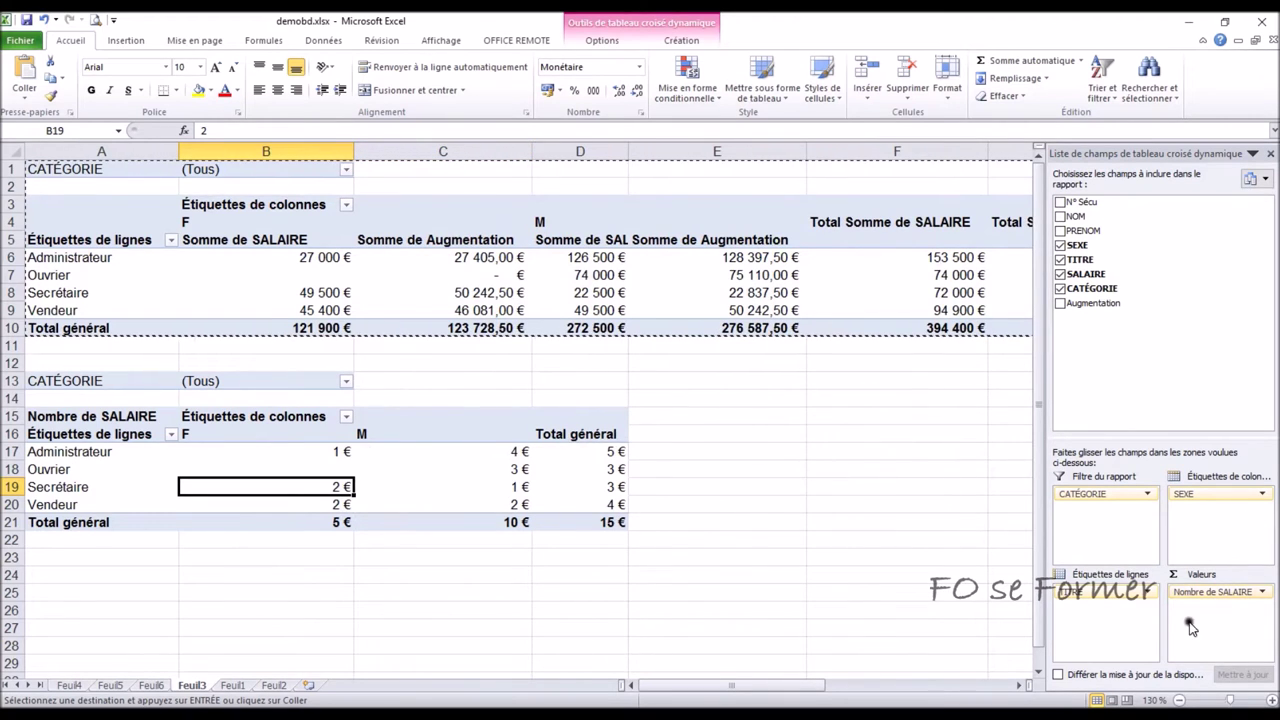
- Give the SALAIRE counts the Standard number format so the € sign disappears
click(1262, 592)
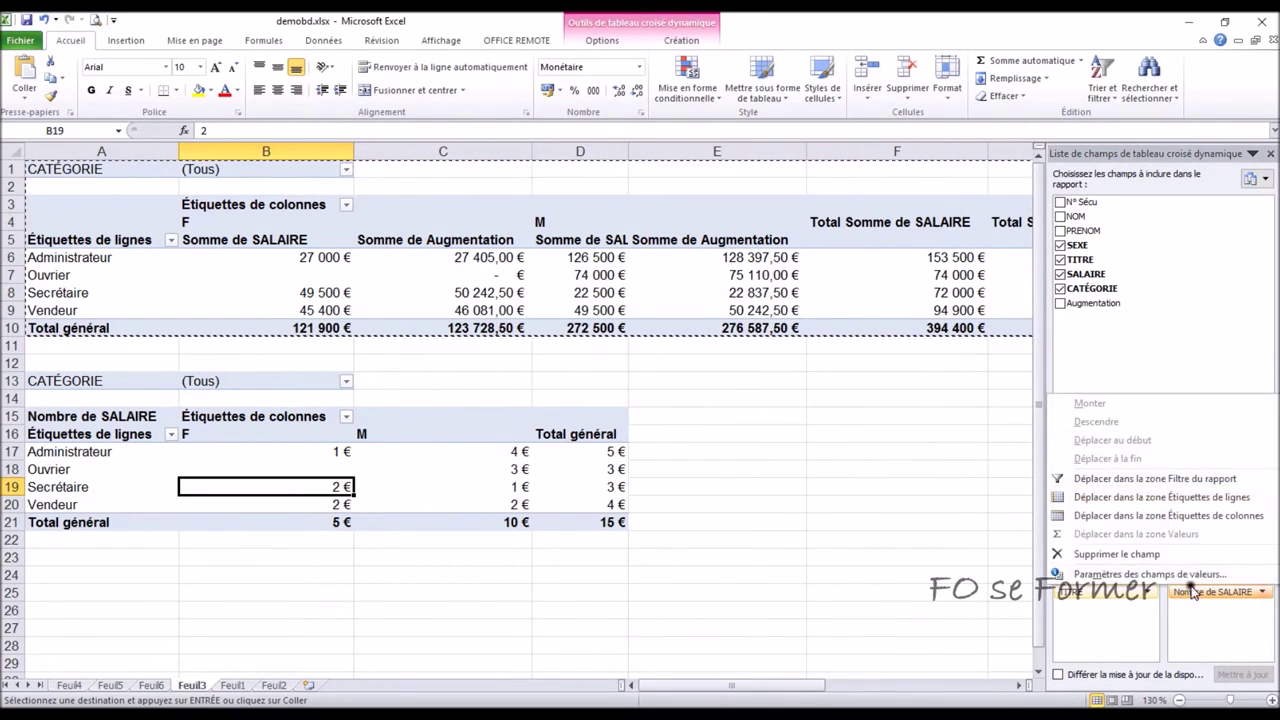
click(1153, 578)
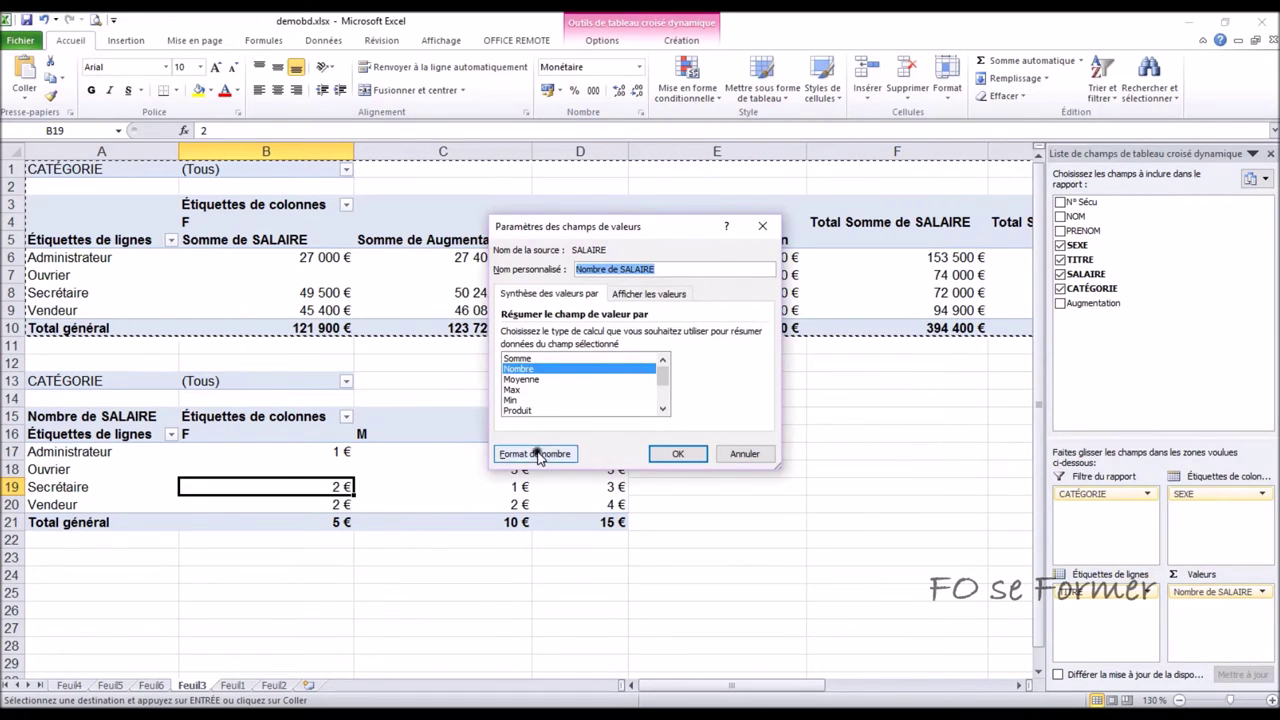
click(538, 453)
click(450, 231)
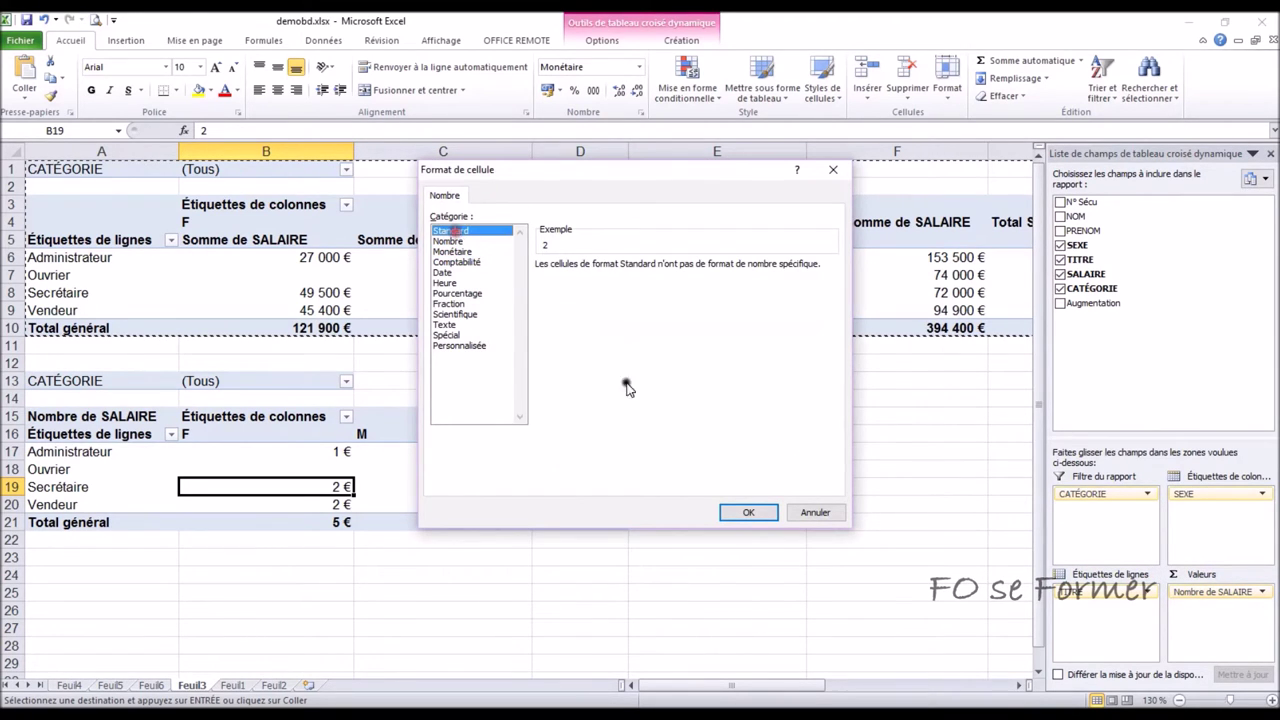
click(748, 512)
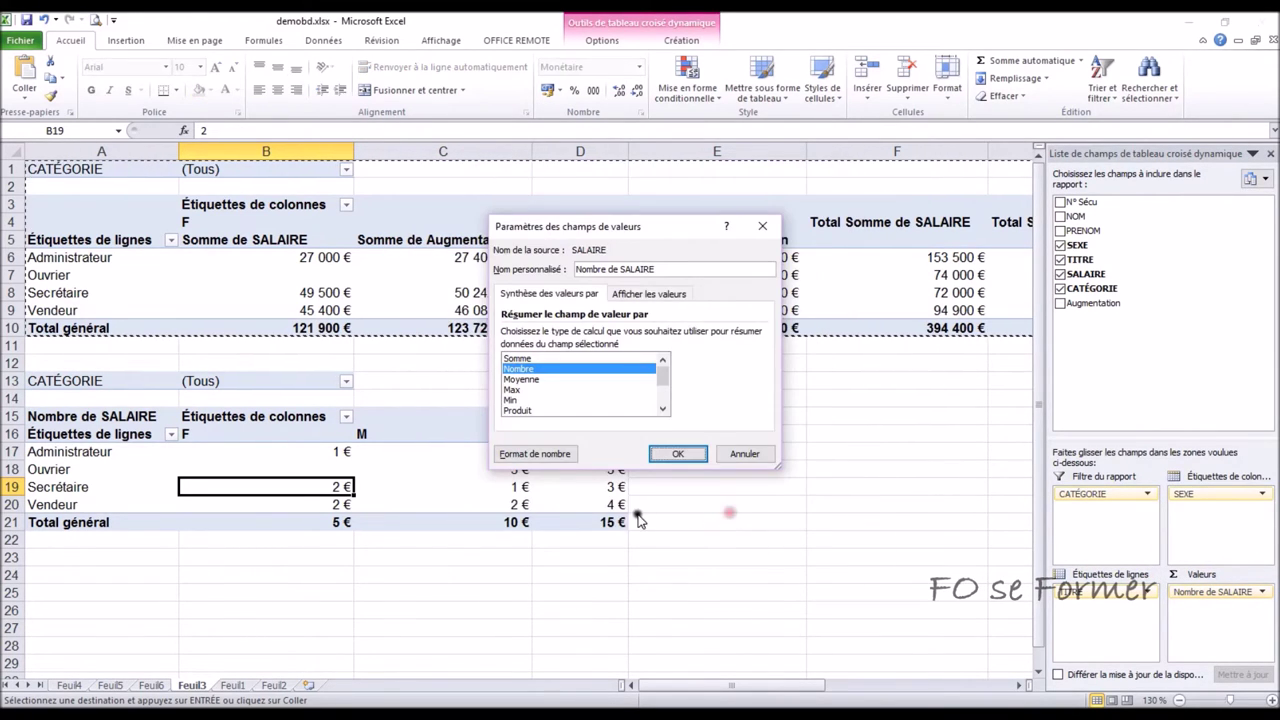
click(678, 454)
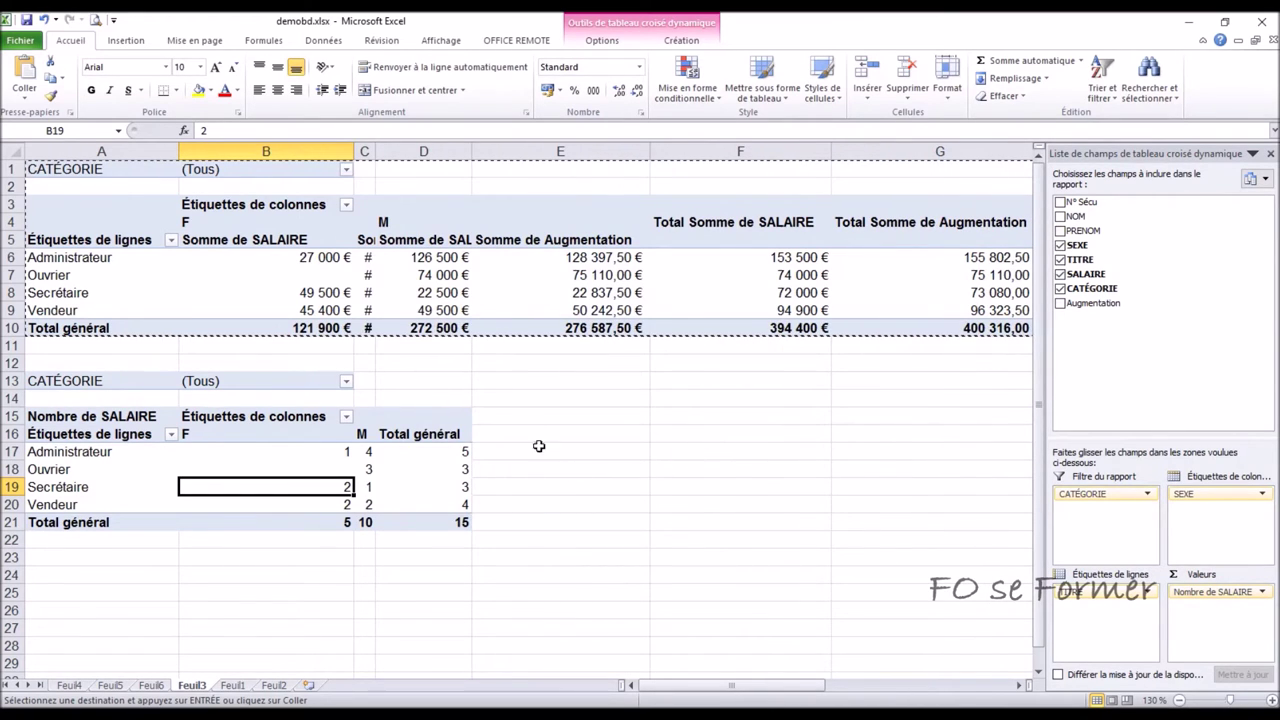
- Autofit column C, check values in both pivots, and glance at the Feuil1 data sheet before returning to Feuil3
double_click(367, 149)
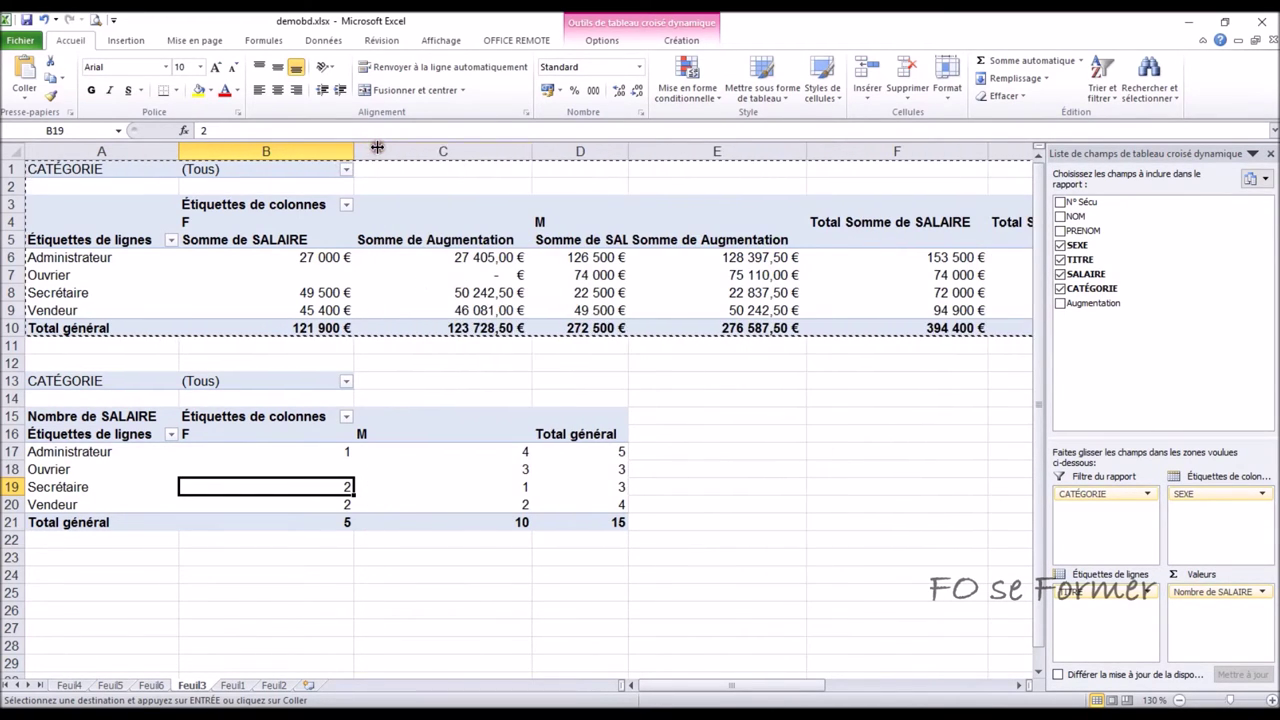
click(433, 451)
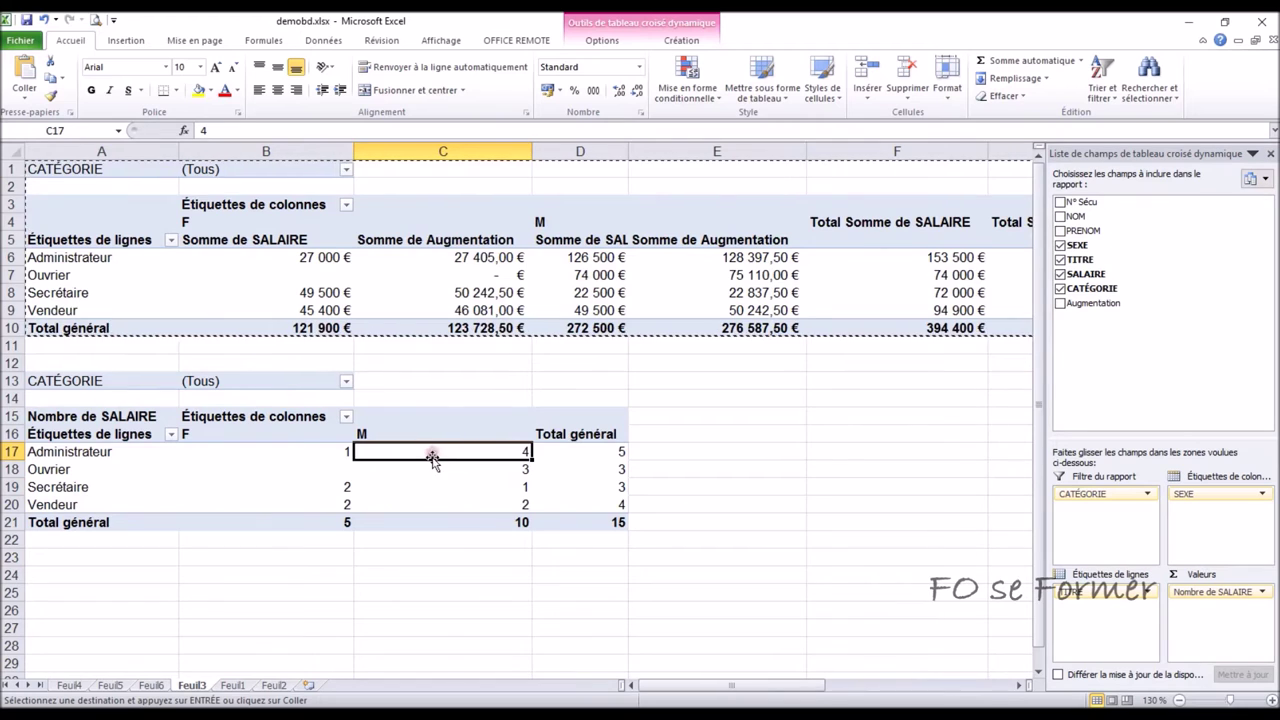
click(435, 278)
click(493, 441)
click(495, 293)
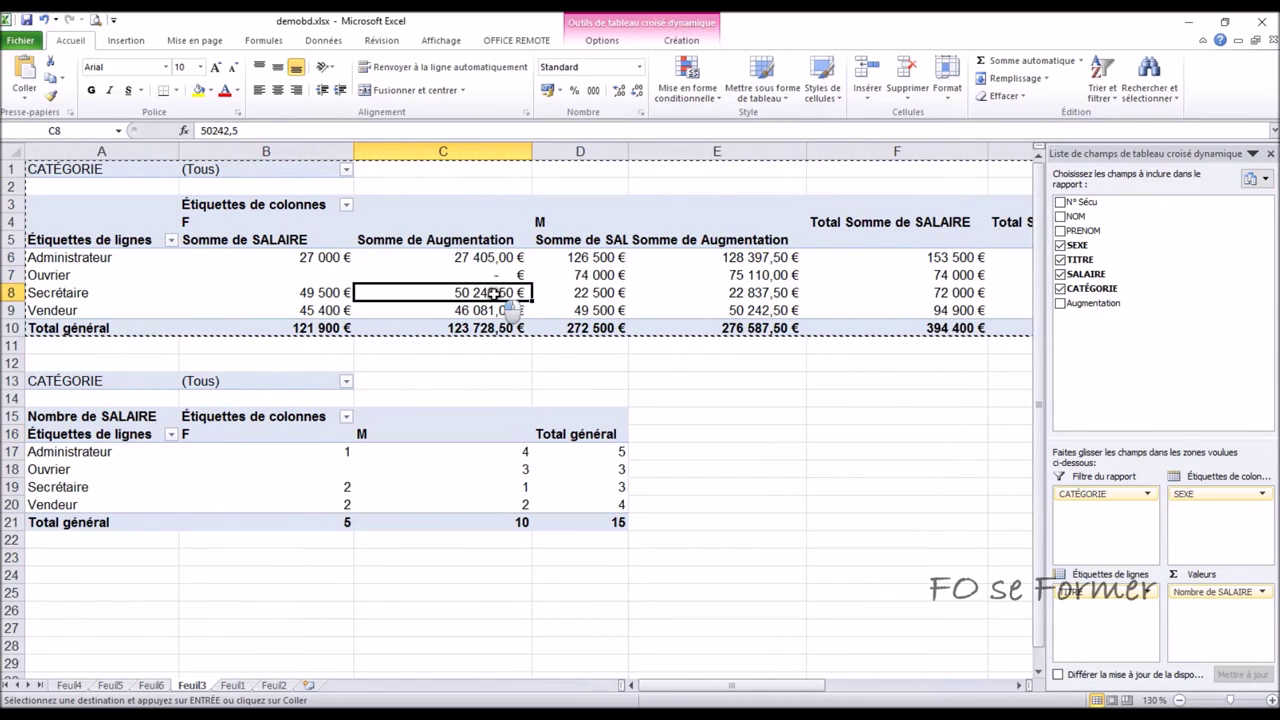
click(467, 471)
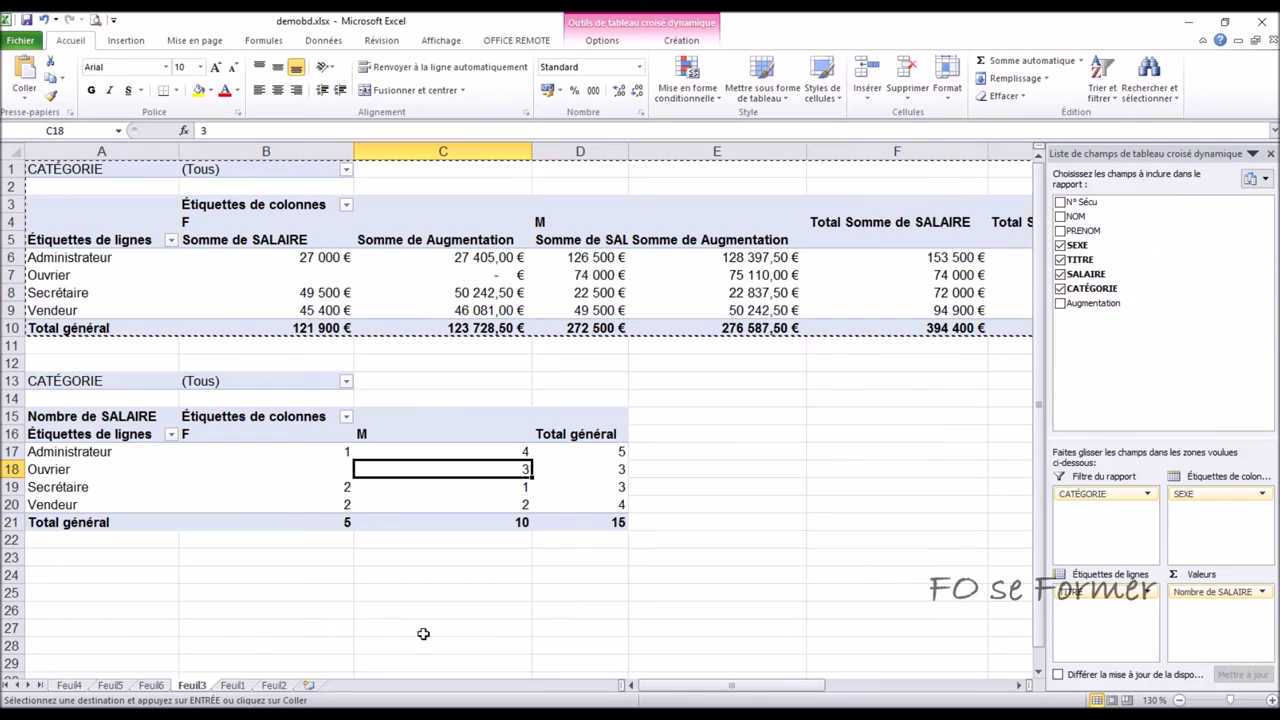
click(232, 685)
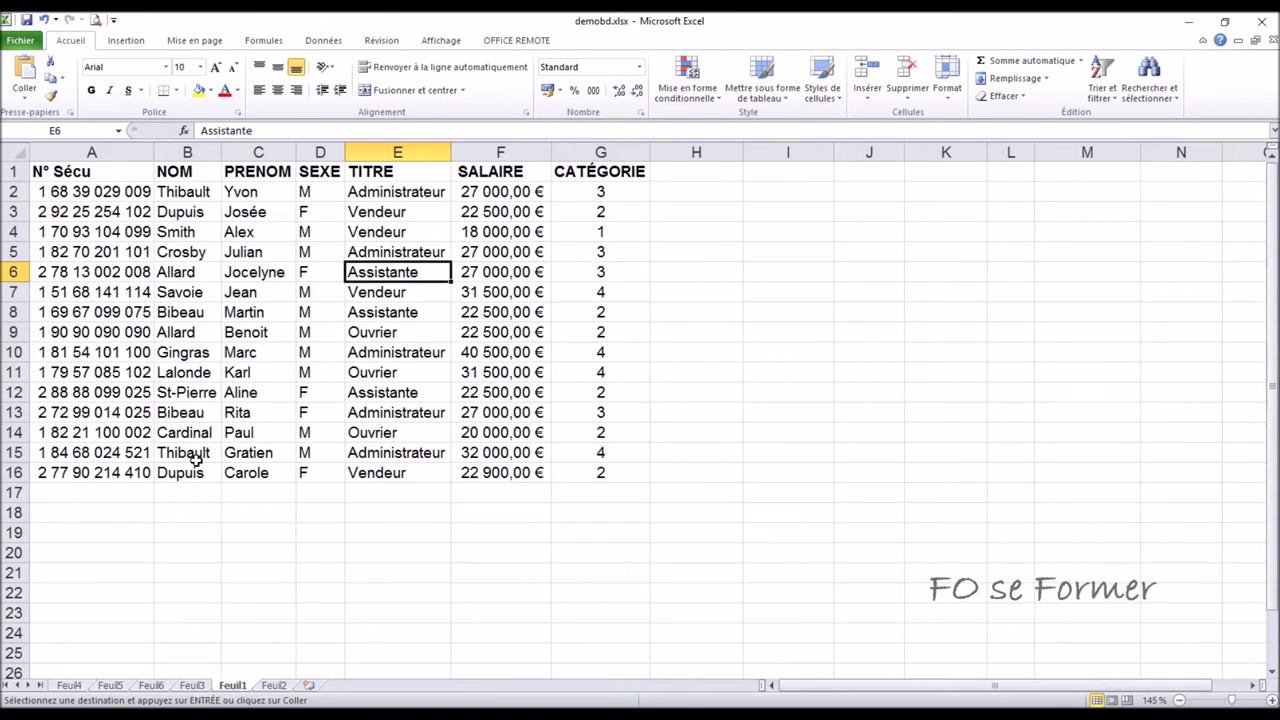
click(192, 685)
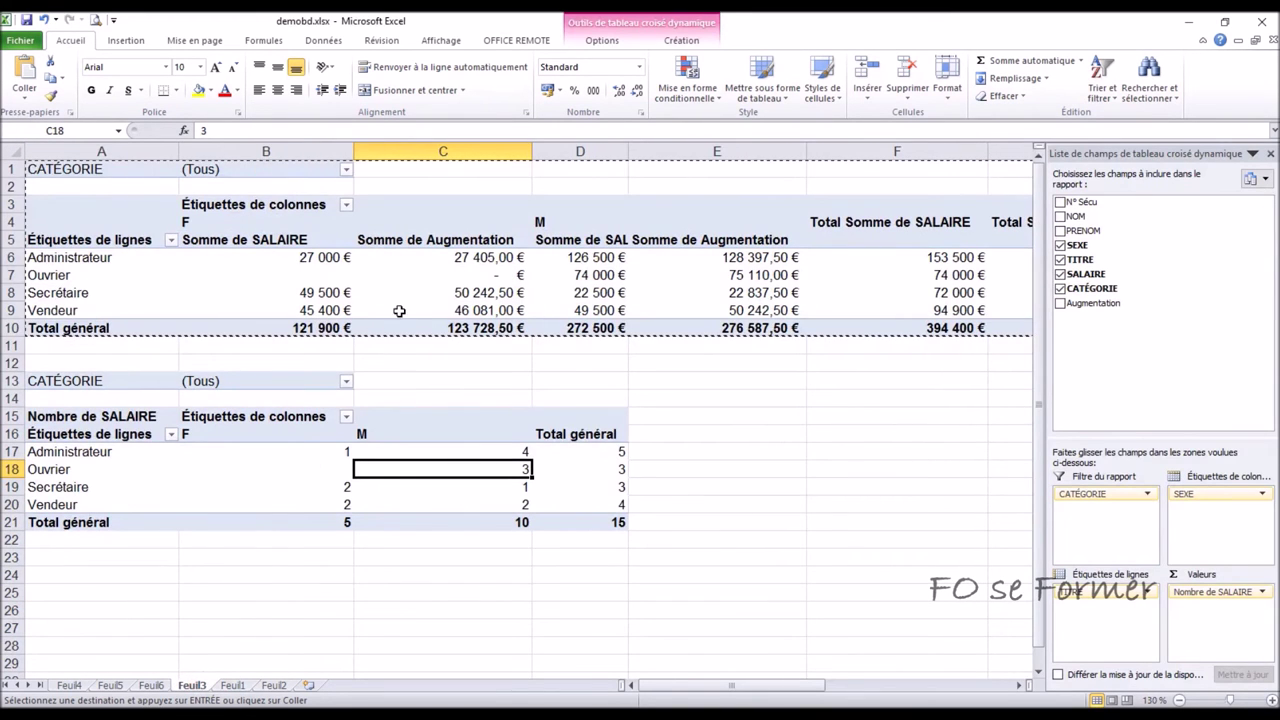